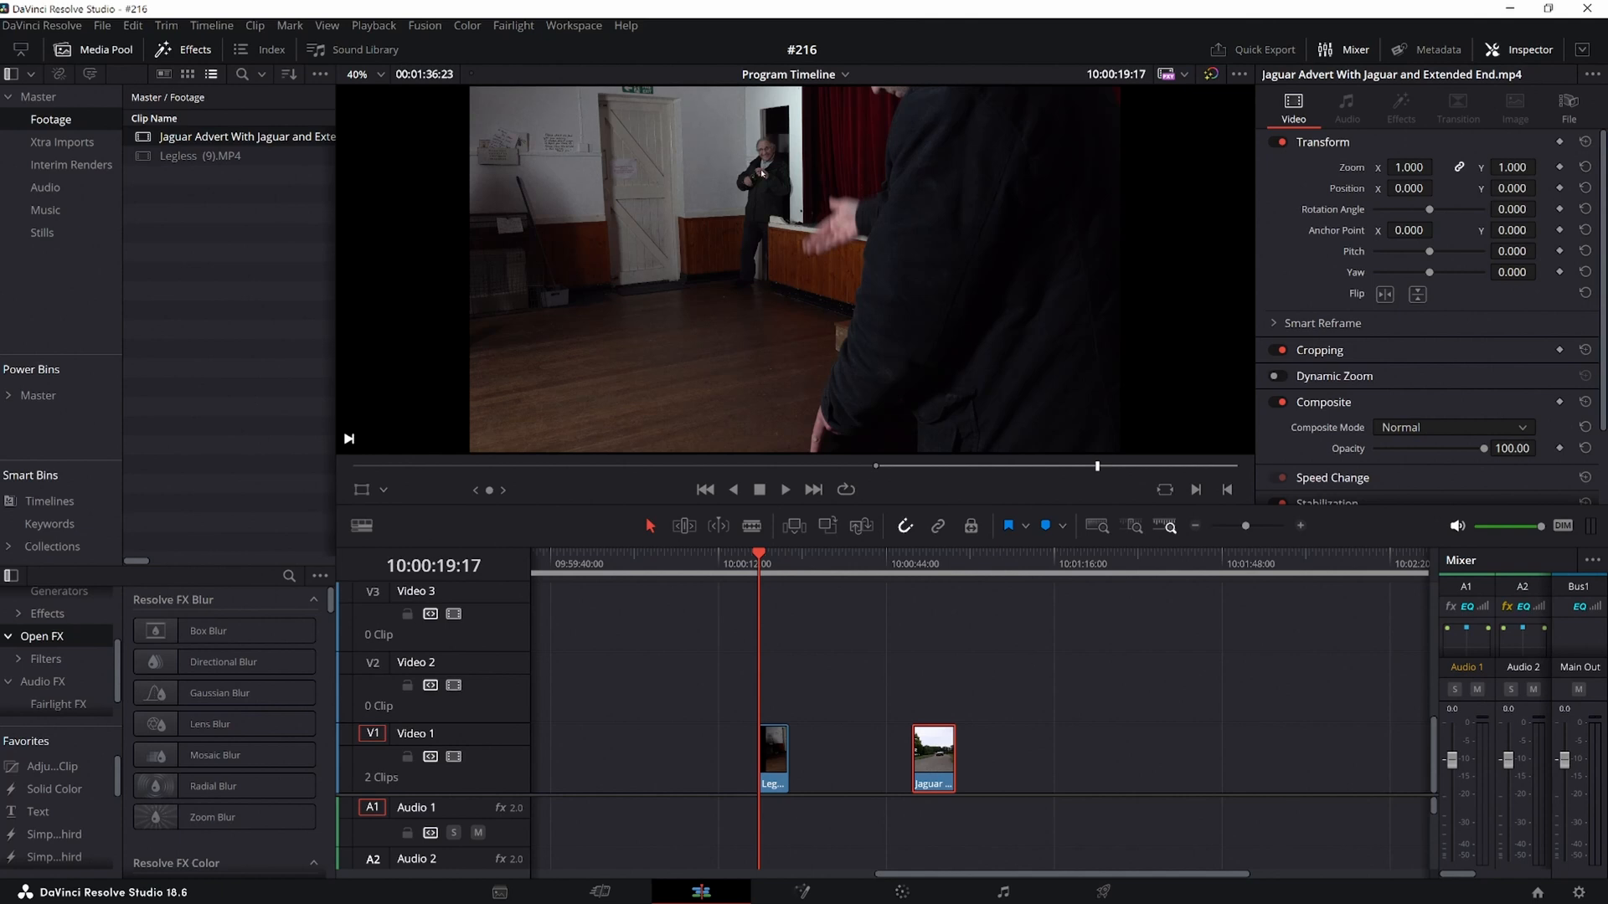
Preview the Legless (9).MP4 clip, then open it for color grading and go to its last frame.
{"action": "key", "text": "space"}
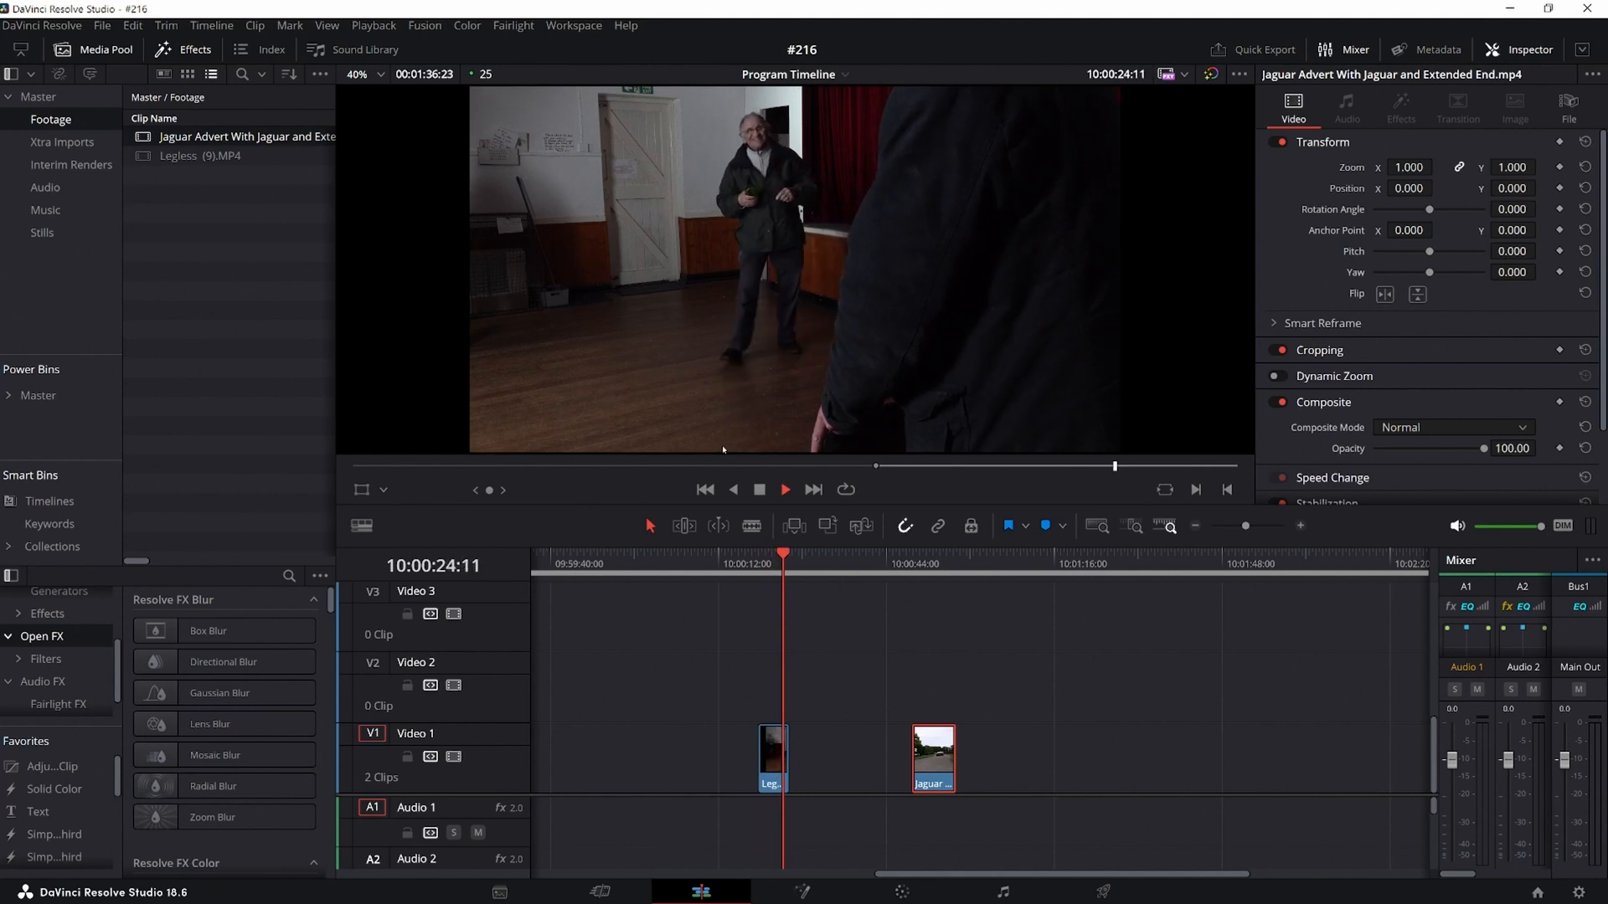
{"action": "key", "text": "space"}
{"action": "left_click", "coordinate": [772, 757]}
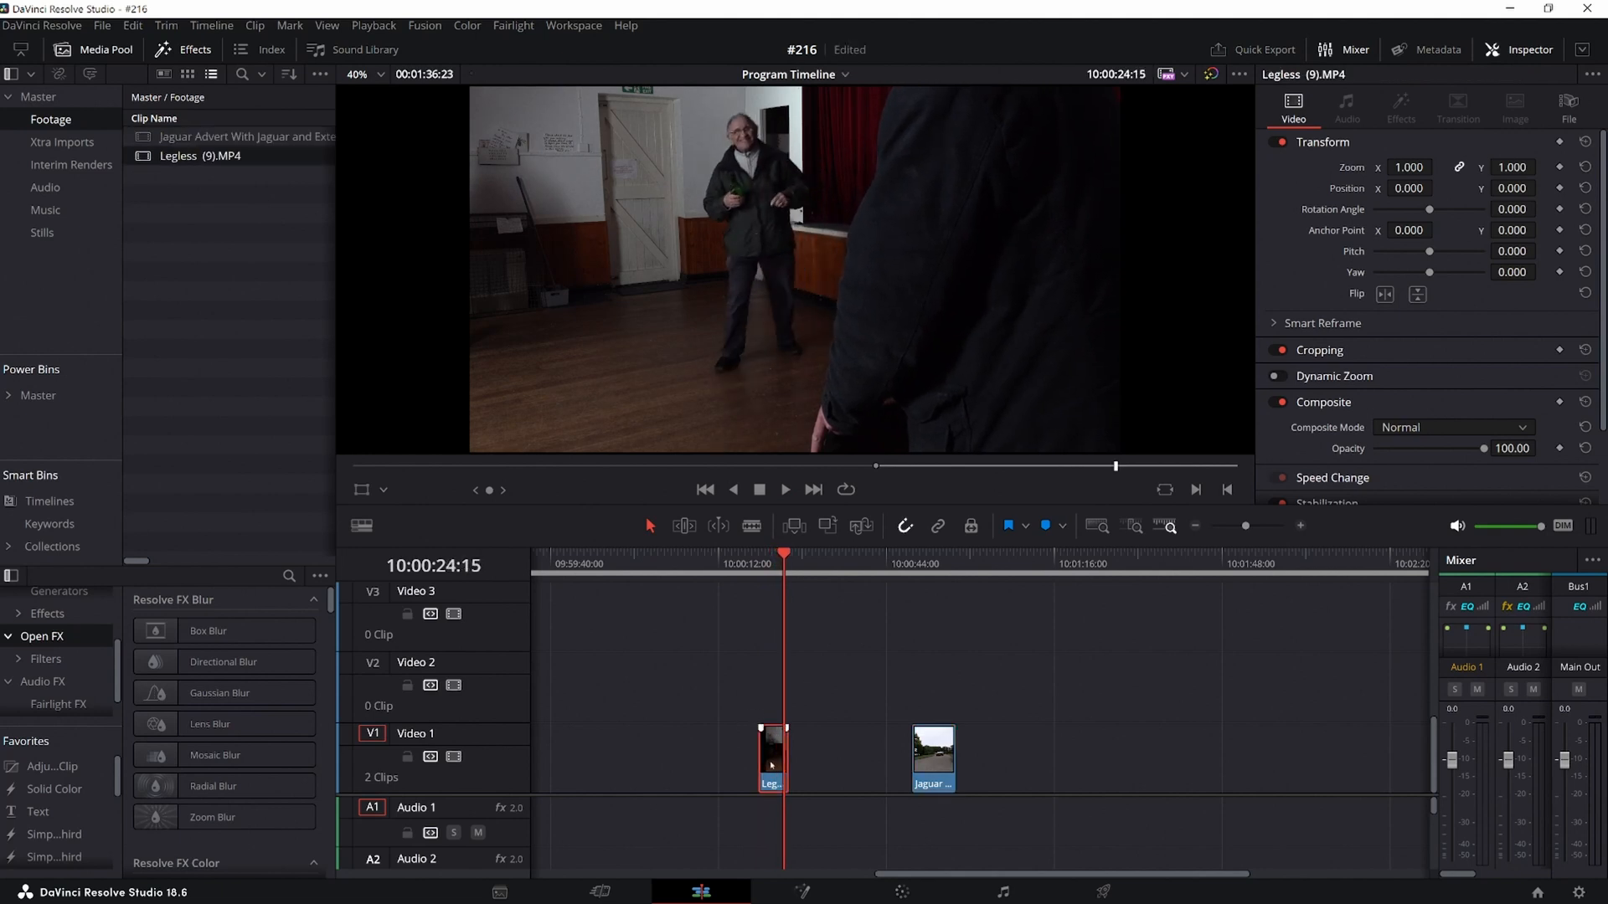
{"action": "left_click", "coordinate": [900, 892]}
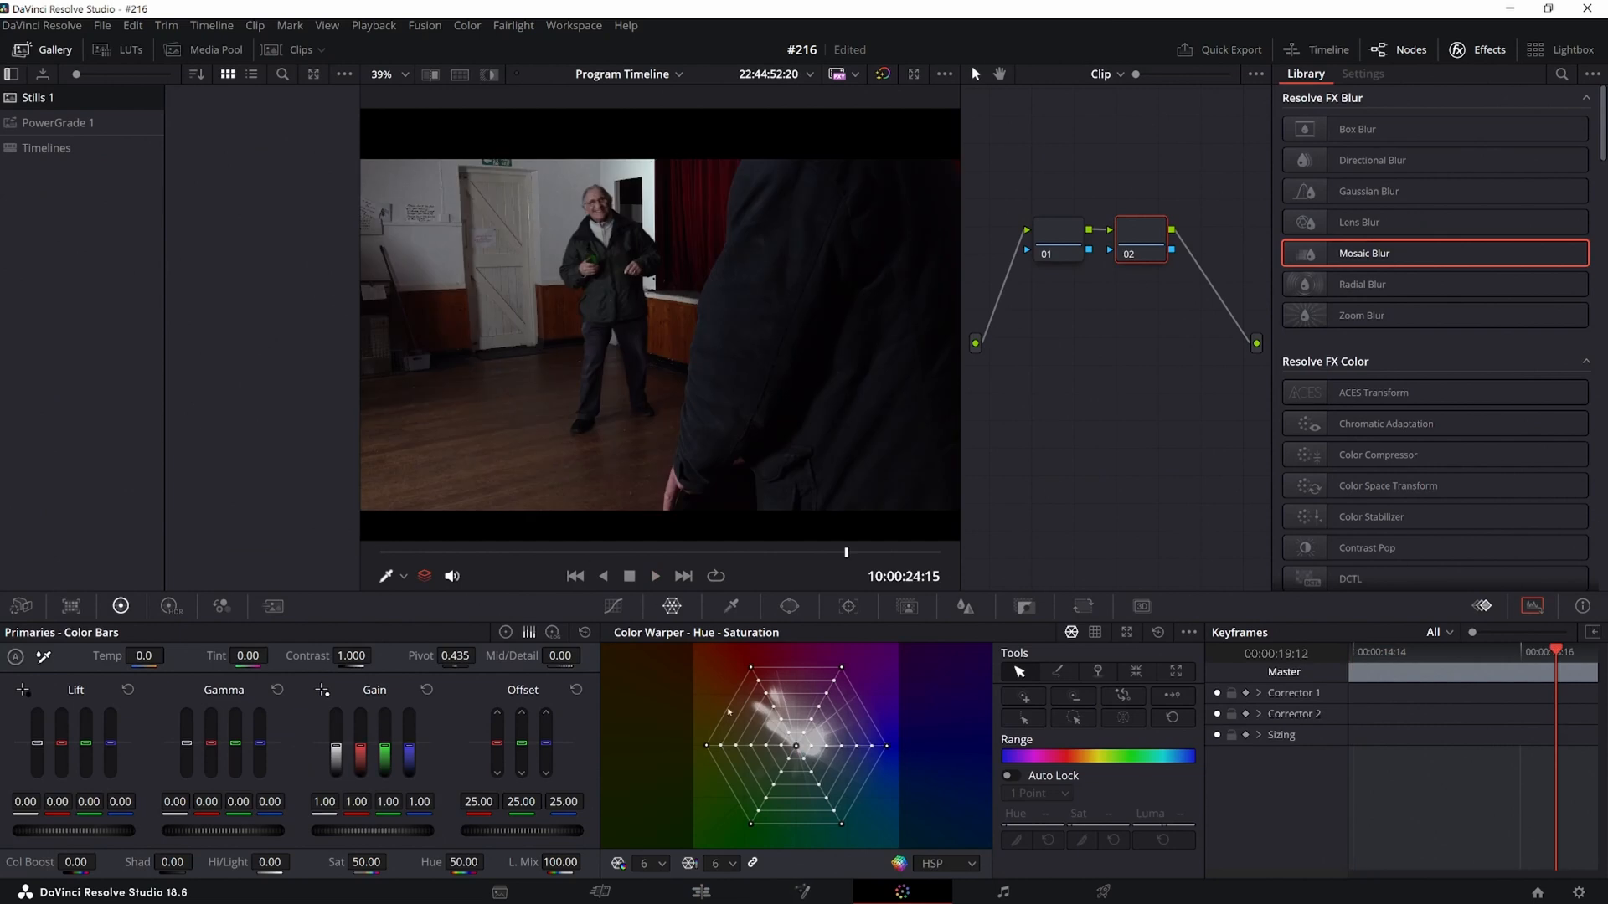
{"action": "left_click_drag", "start_coordinate": [847, 552], "coordinate": [971, 564]}
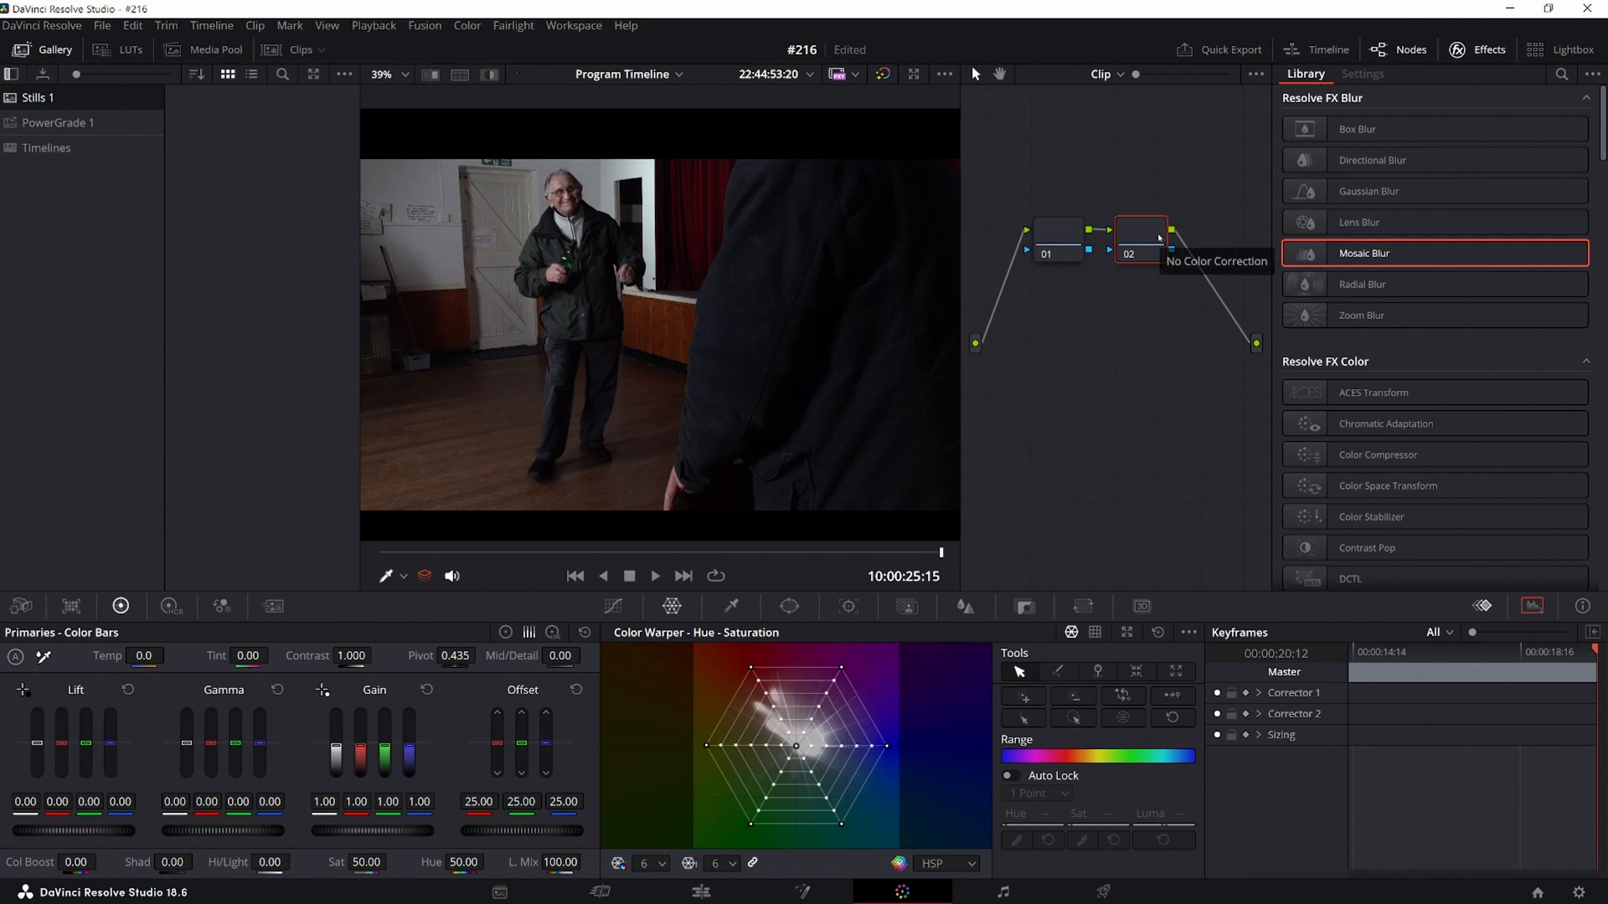
Add a circular power window to node 02.
{"action": "left_click", "coordinate": [1048, 248]}
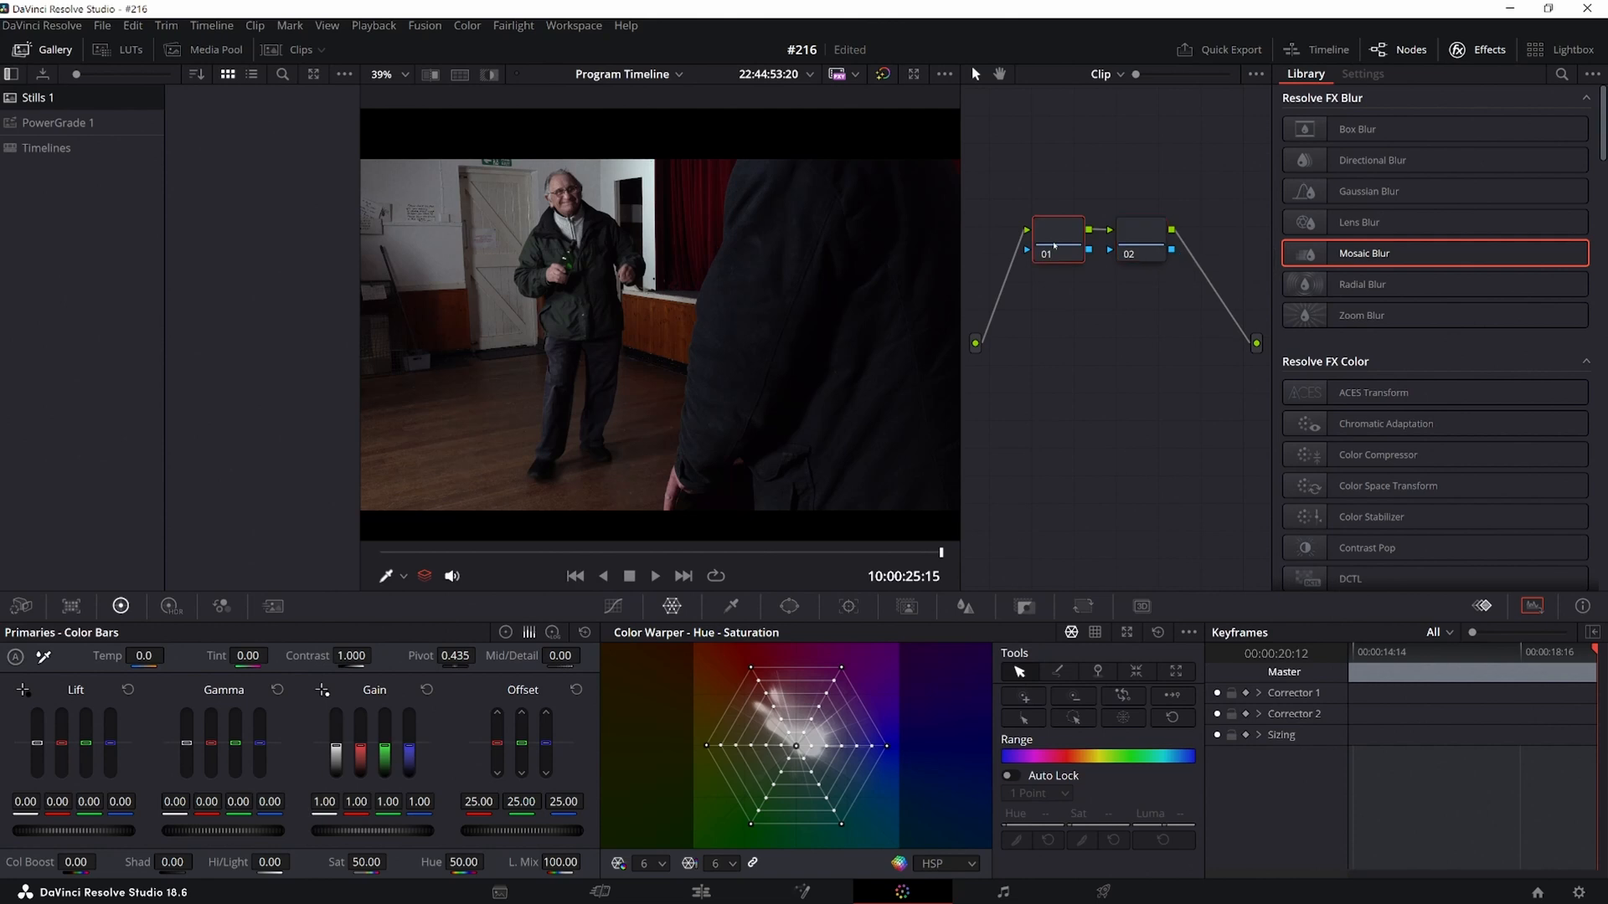
{"action": "left_click", "coordinate": [1149, 242]}
{"action": "left_click", "coordinate": [790, 606]}
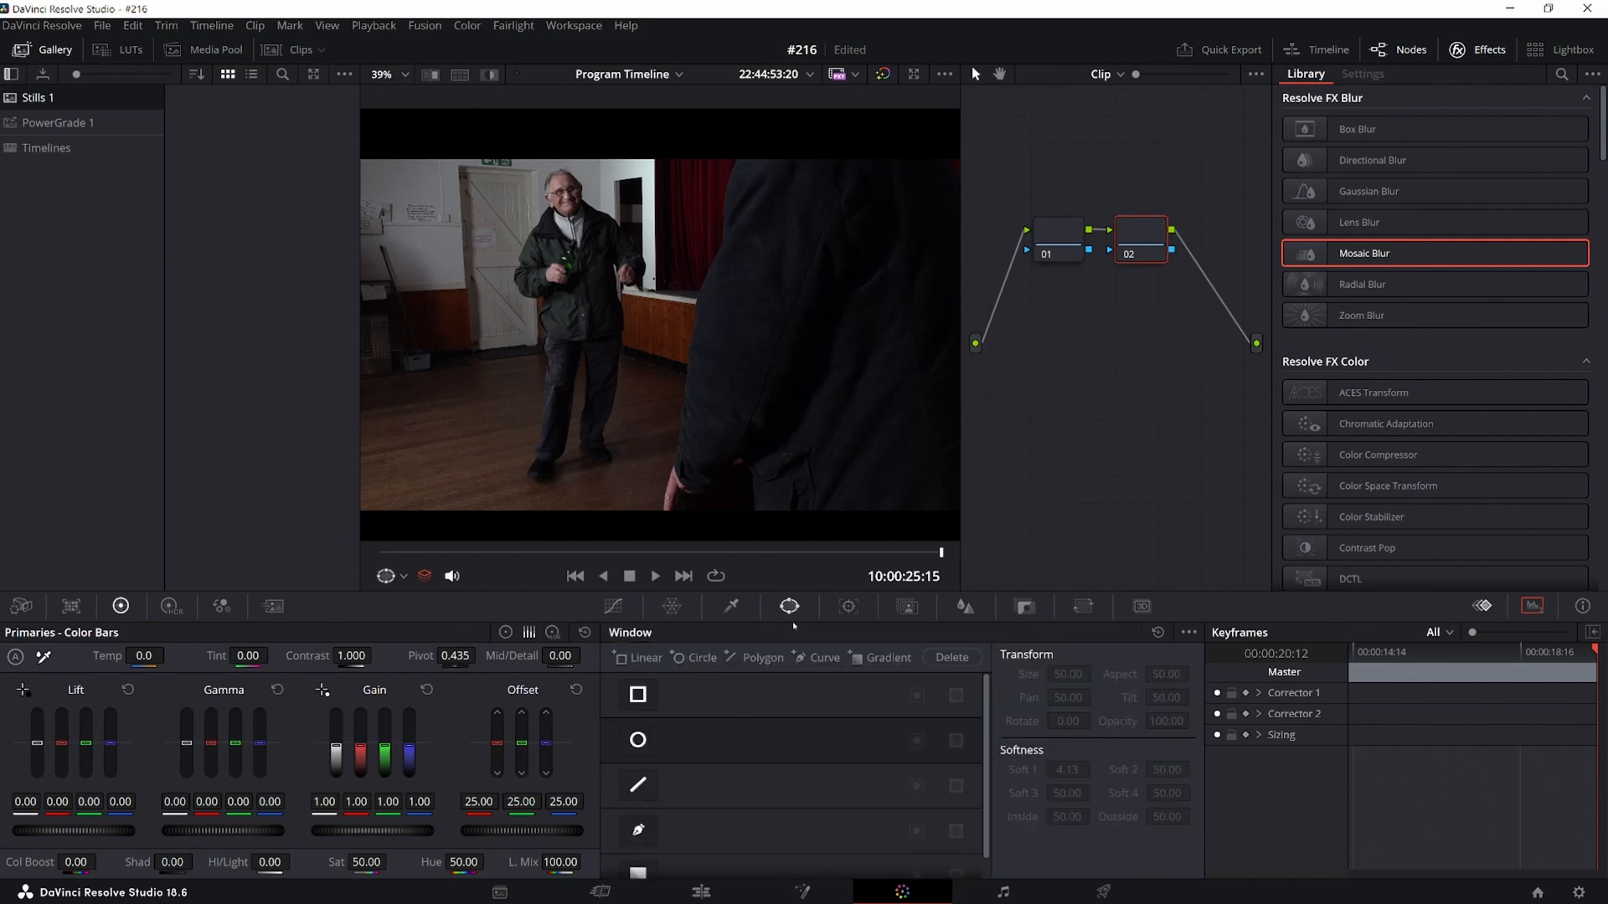
{"action": "left_click", "coordinate": [637, 740]}
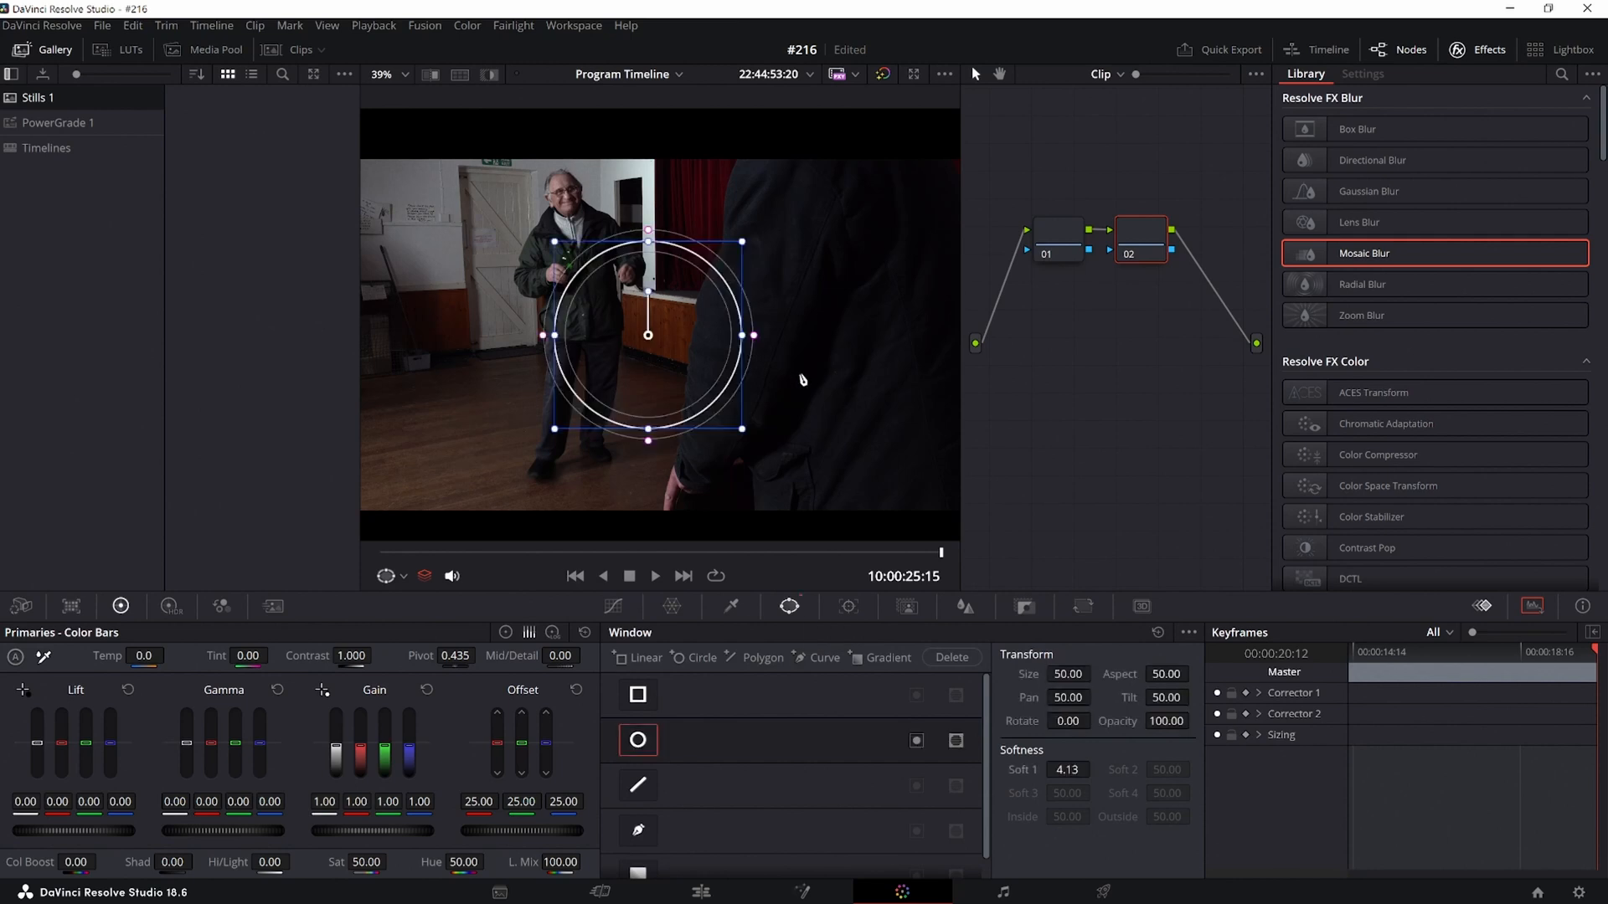
Switch the viewer's on-screen overlay off and back to Power Window.
{"action": "left_click", "coordinate": [403, 580]}
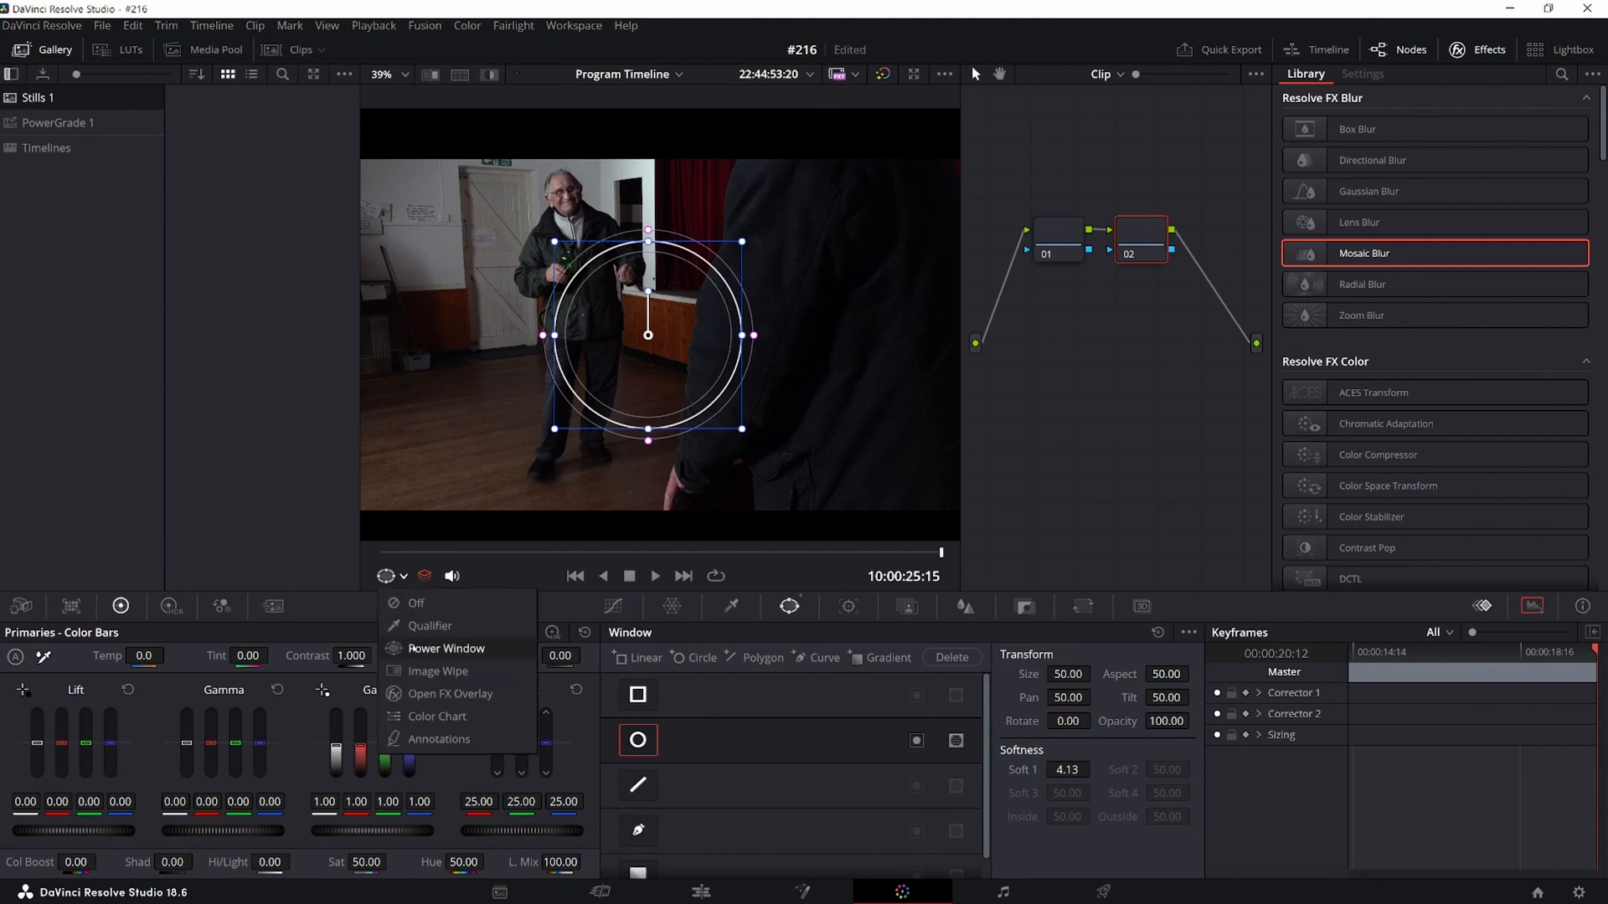
{"action": "left_click", "coordinate": [416, 603]}
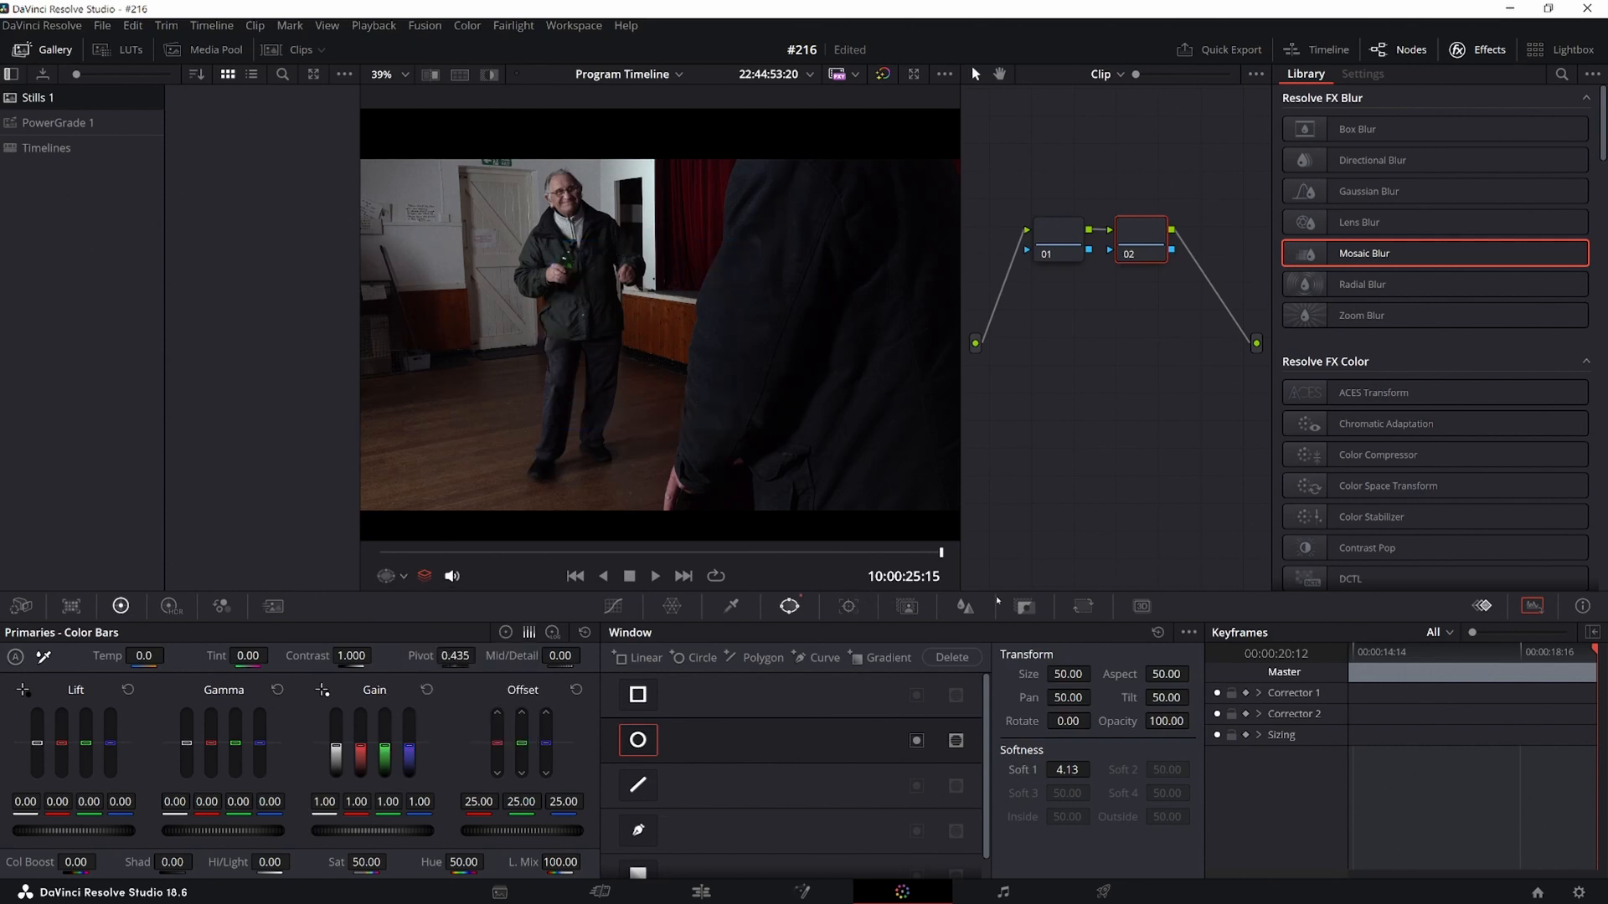
{"action": "left_click", "coordinate": [401, 575]}
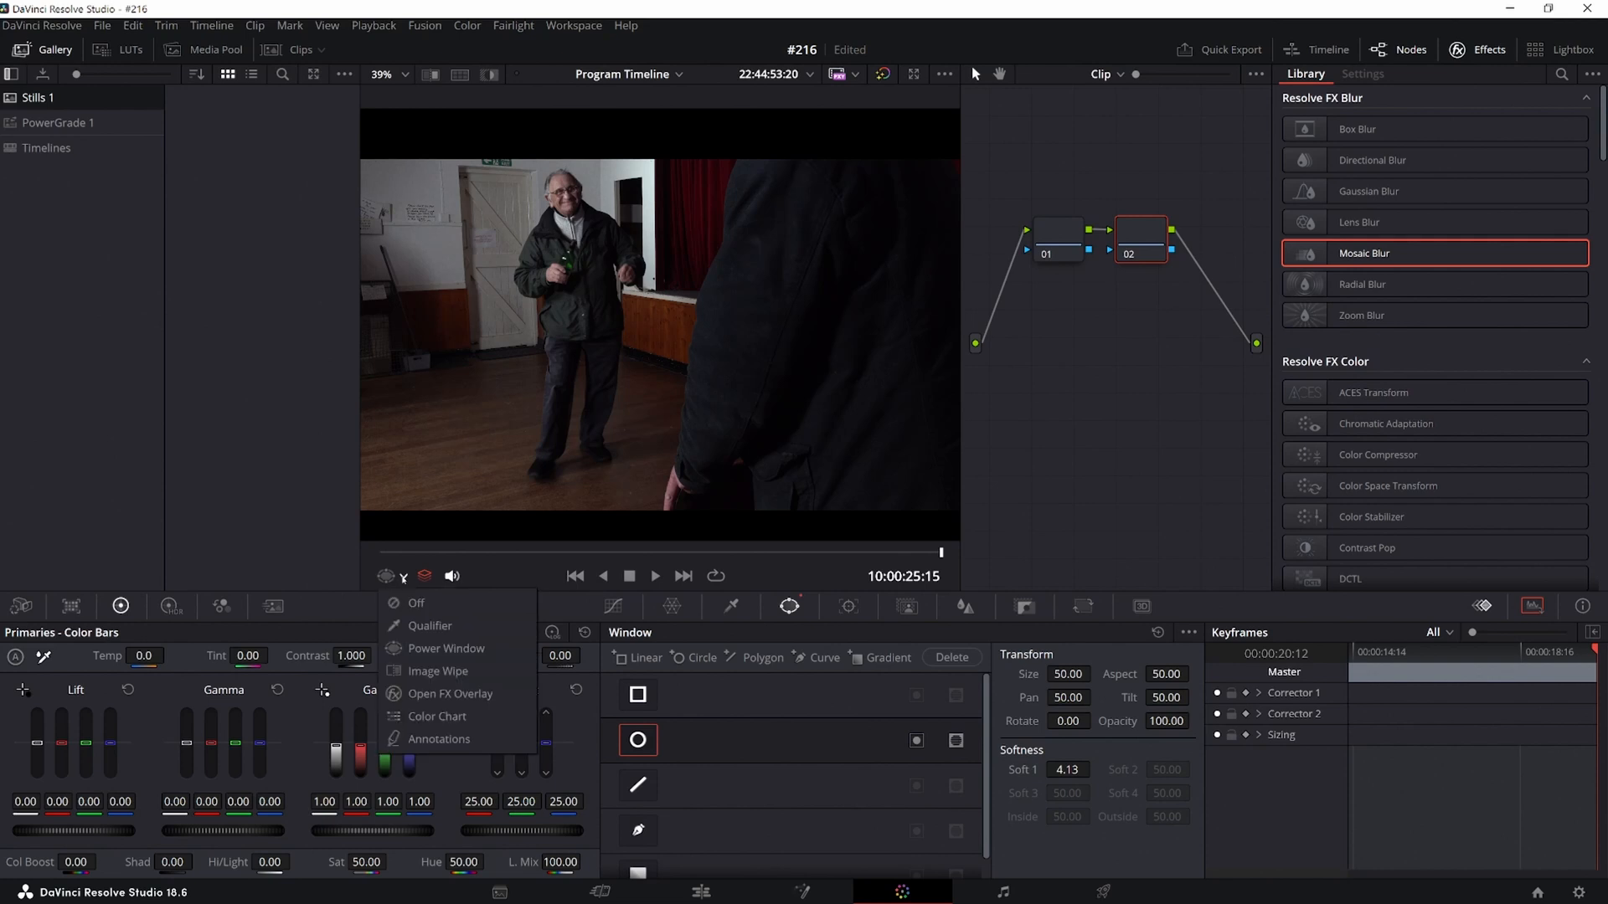
{"action": "left_click", "coordinate": [427, 650]}
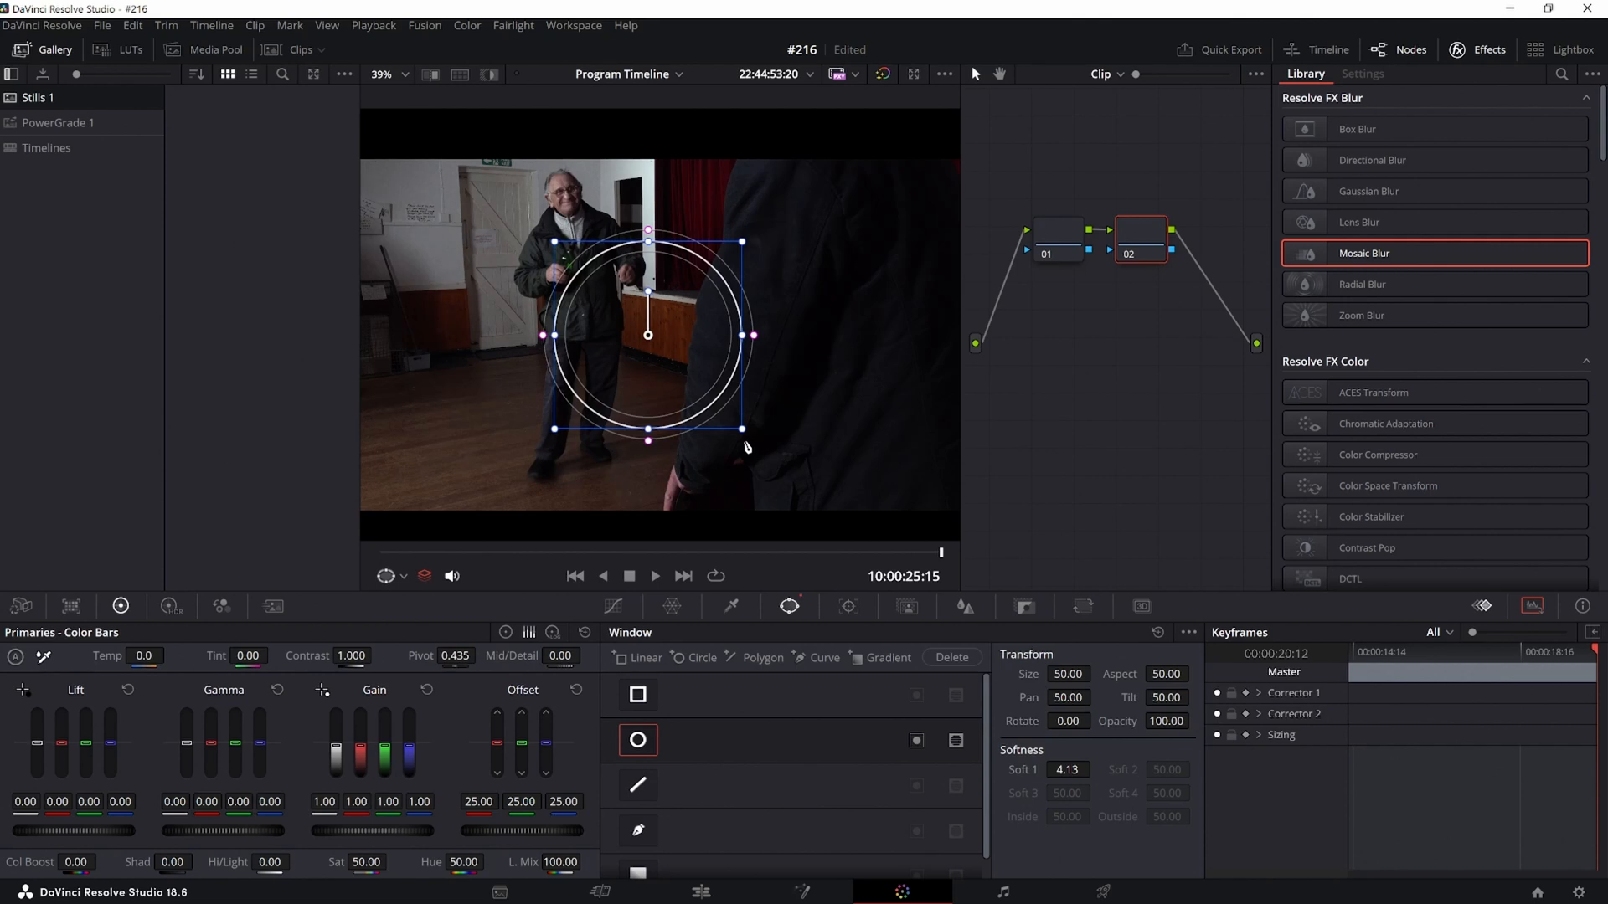
Shrink the circular window and place it over the man's head, at about pan 43.8 and tilt 60.5.
{"action": "mouse_move", "coordinate": [741, 432]}
{"action": "left_mouse_down"}
{"action": "mouse_move", "coordinate": [692, 382]}
{"action": "mouse_move", "coordinate": [736, 425]}
{"action": "left_mouse_up"}
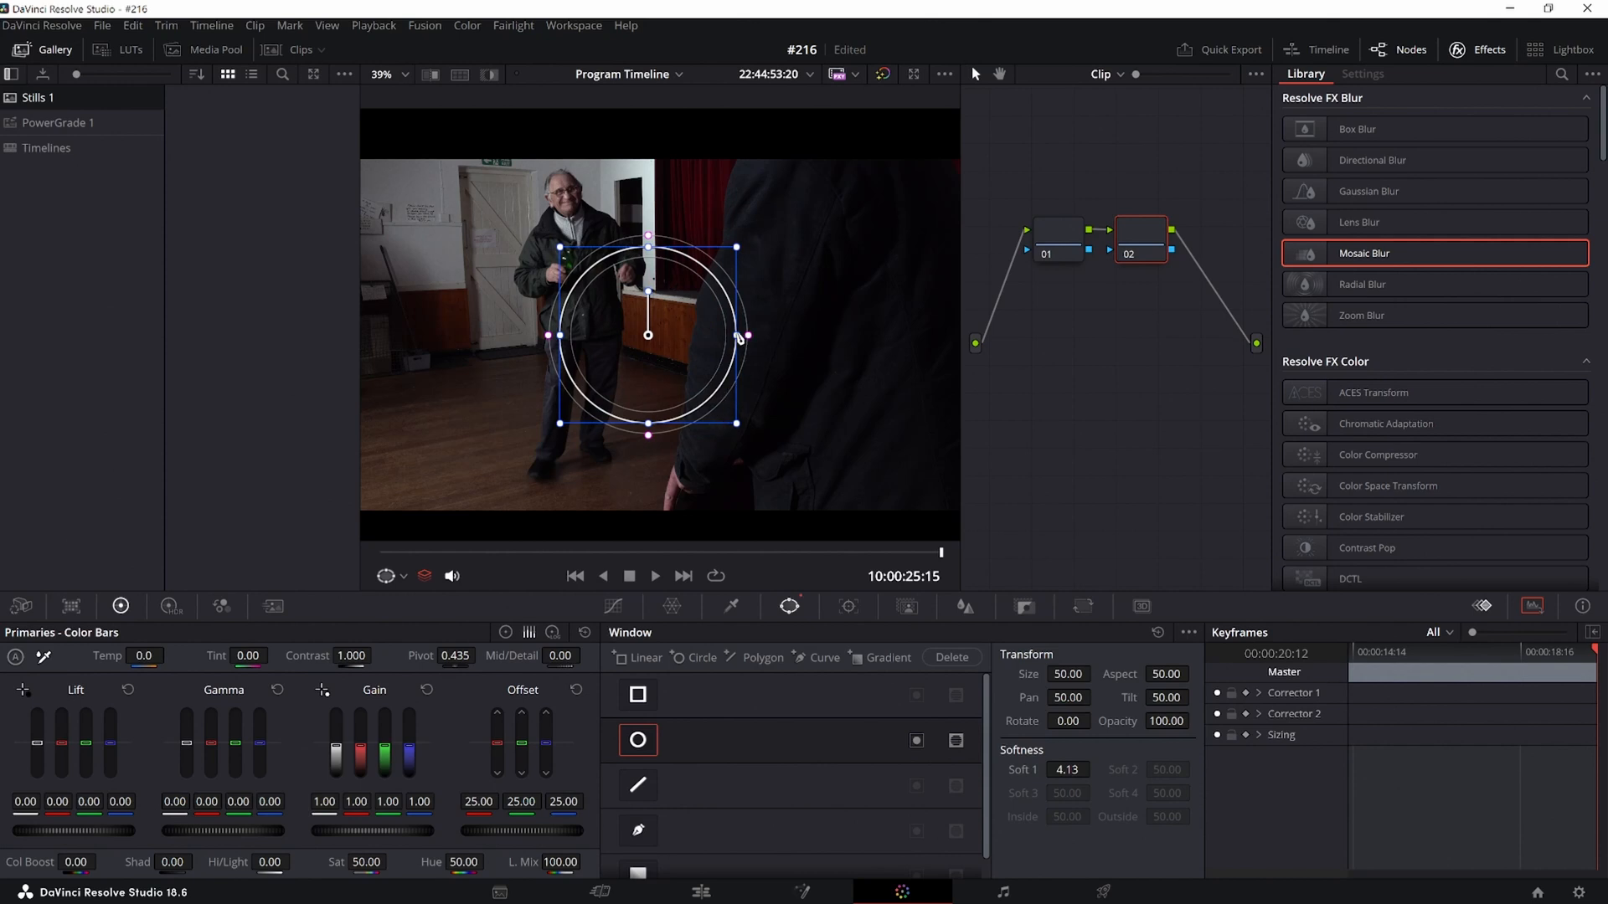
{"action": "mouse_move", "coordinate": [738, 342]}
{"action": "left_mouse_down"}
{"action": "mouse_move", "coordinate": [700, 336]}
{"action": "mouse_move", "coordinate": [721, 335]}
{"action": "left_mouse_up"}
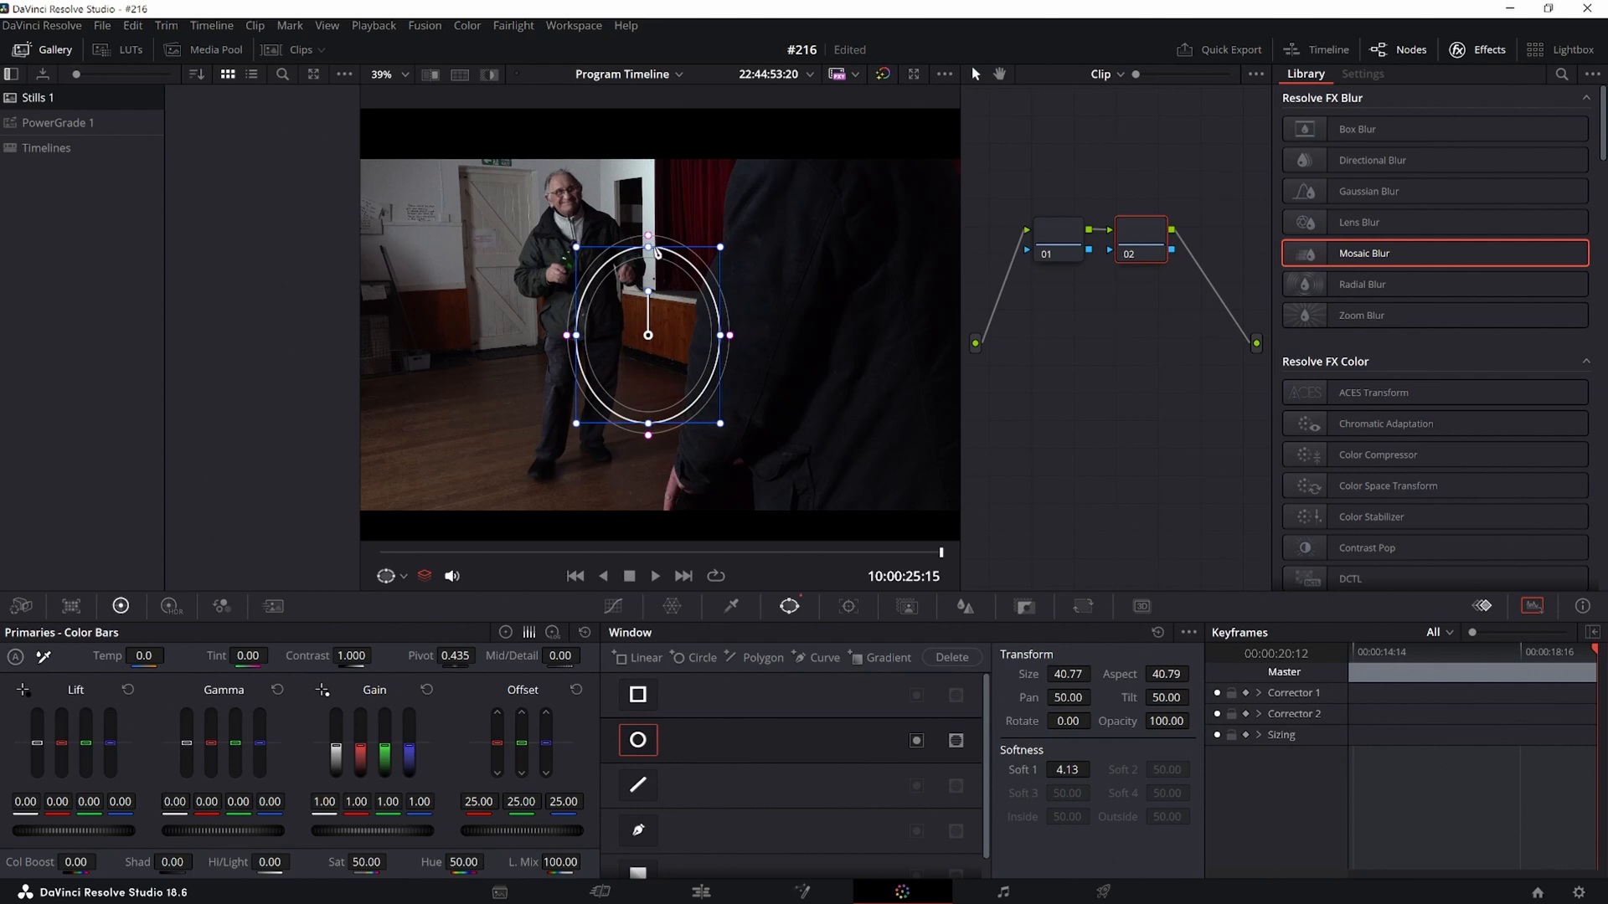
{"action": "mouse_move", "coordinate": [649, 244]}
{"action": "left_mouse_down"}
{"action": "mouse_move", "coordinate": [648, 285]}
{"action": "mouse_move", "coordinate": [645, 258]}
{"action": "left_mouse_up"}
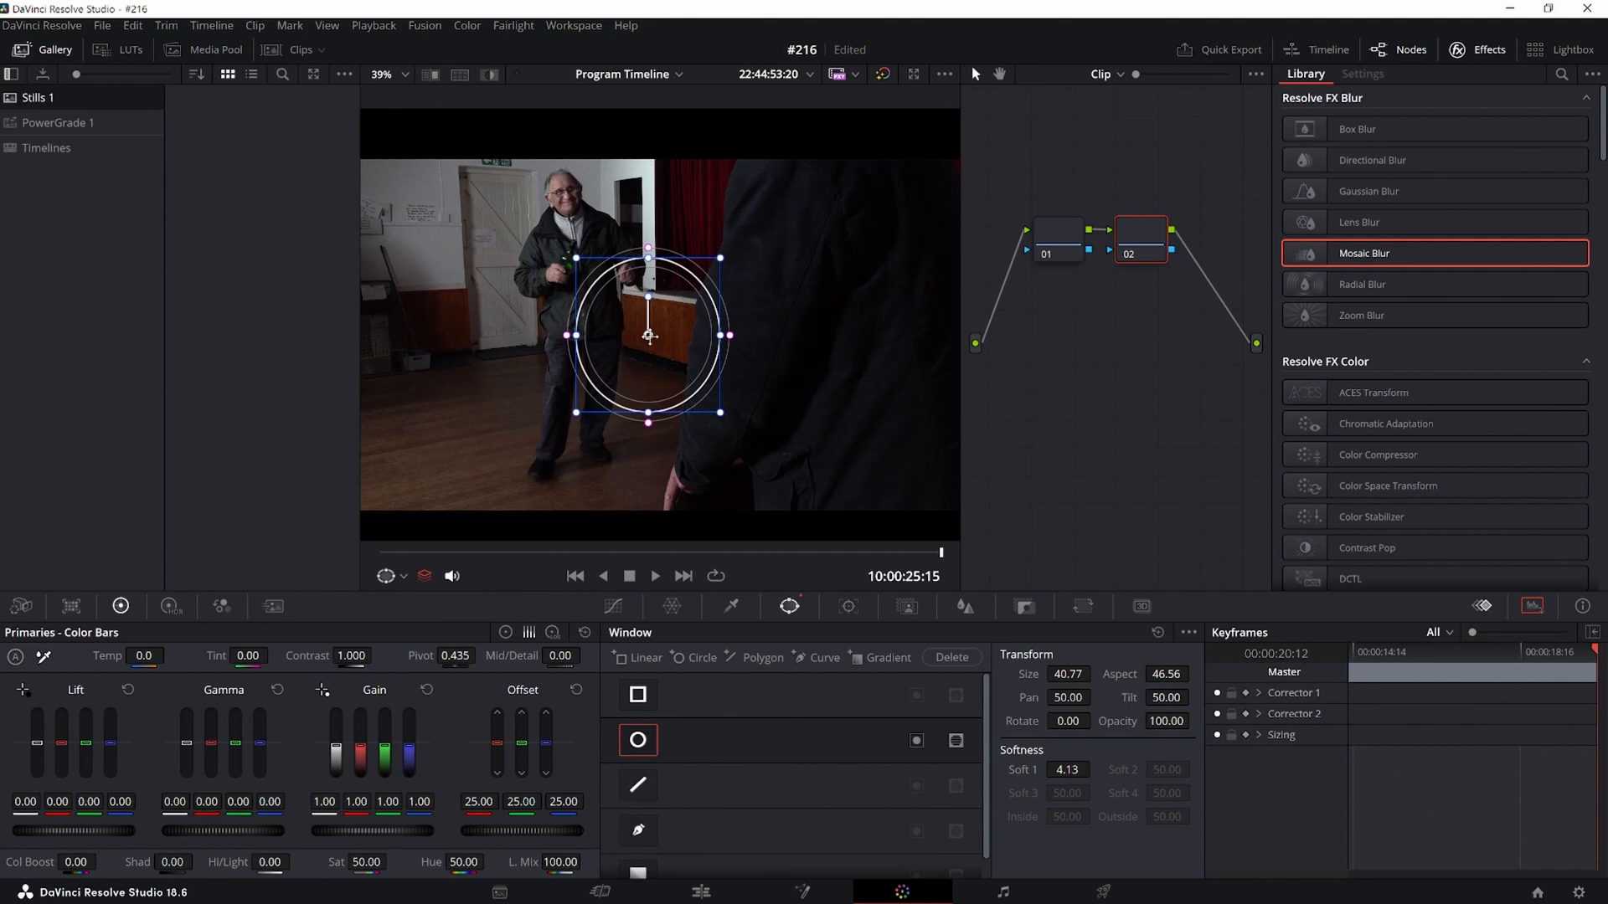
{"action": "left_click_drag", "start_coordinate": [649, 335], "coordinate": [566, 195]}
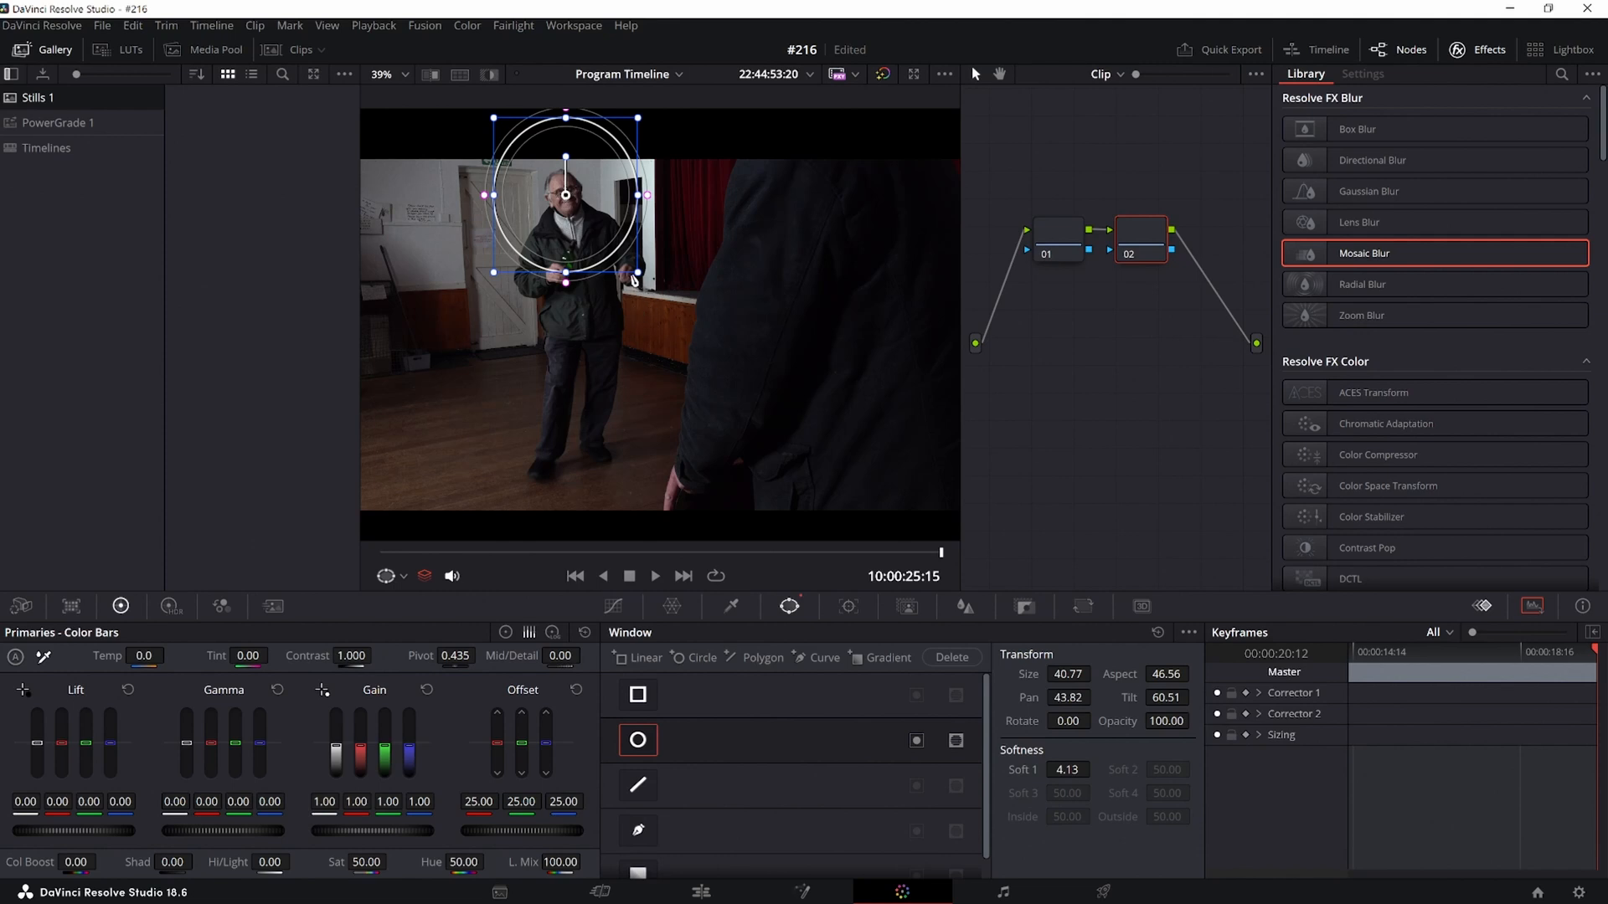
{"action": "left_click_drag", "start_coordinate": [639, 275], "coordinate": [607, 216]}
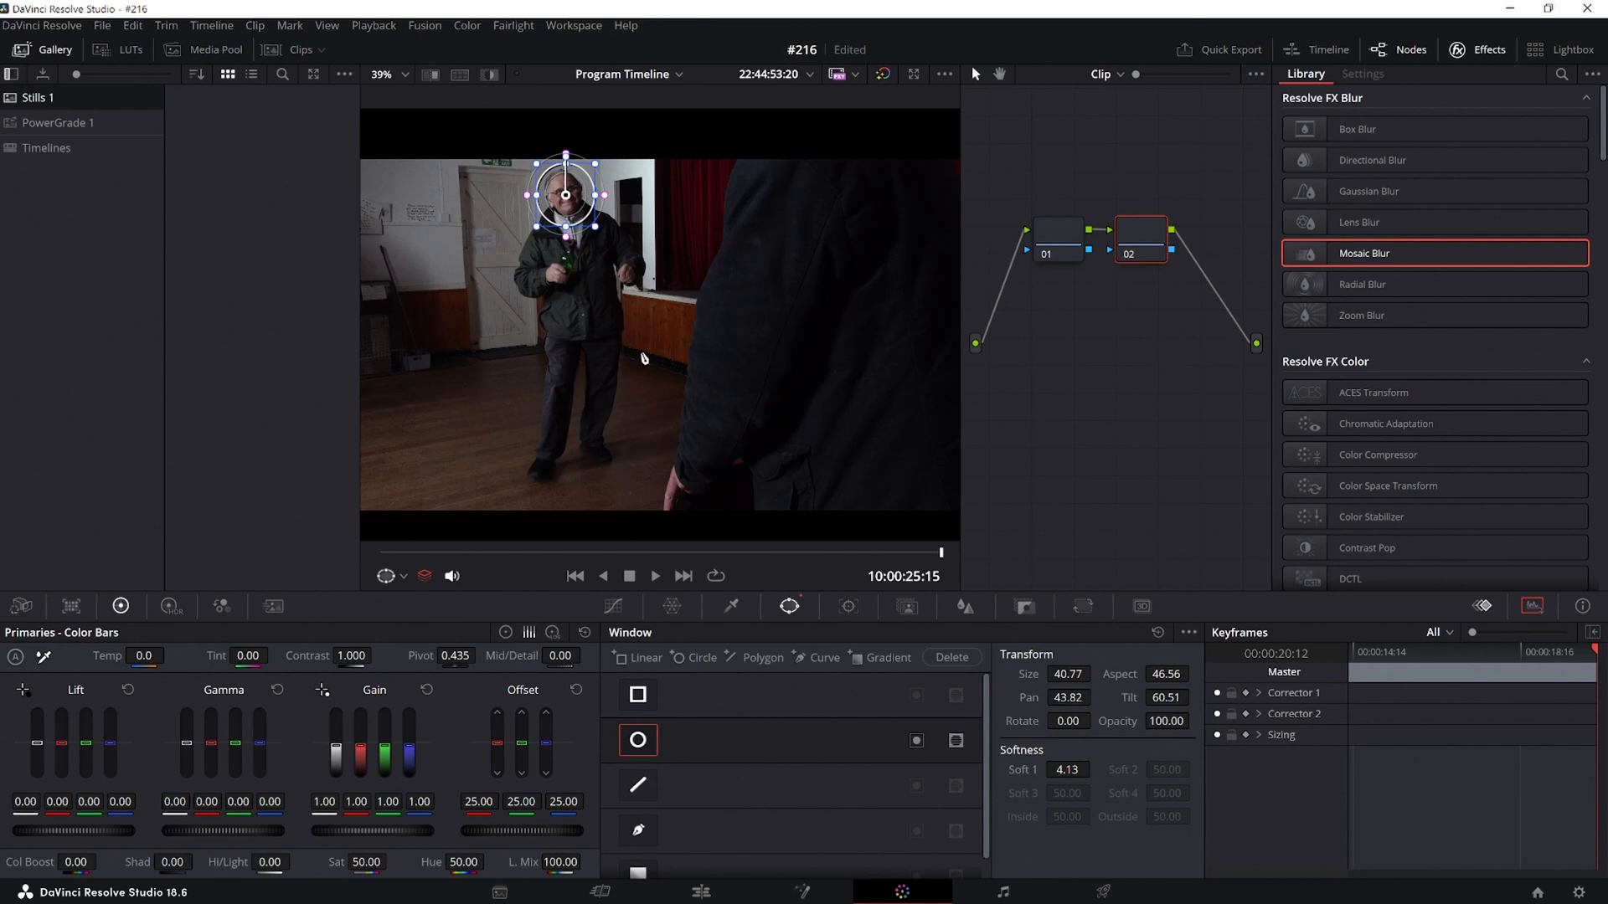
Fit the window as an oval around the man's head, about size 30 and aspect 41, with softness about 2.4.
{"action": "left_click_drag", "start_coordinate": [644, 360], "coordinate": [729, 484]}
{"action": "scroll", "coordinate": [706, 399], "scroll_direction": "up", "scroll_amount": 4}
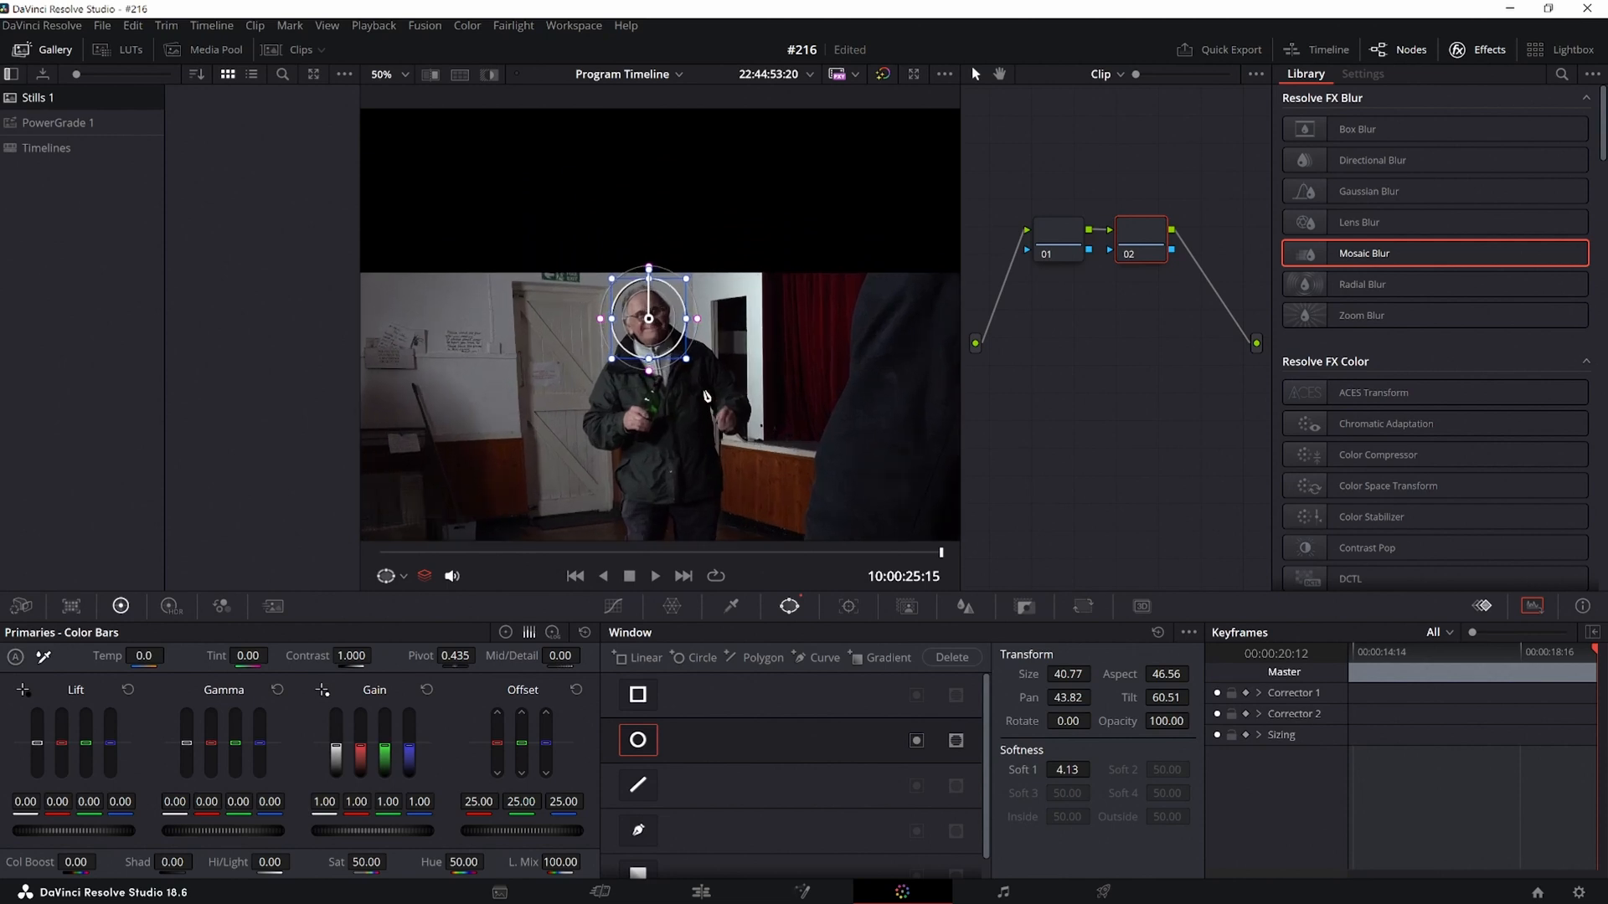
{"action": "scroll", "coordinate": [706, 399], "scroll_direction": "up", "scroll_amount": 10}
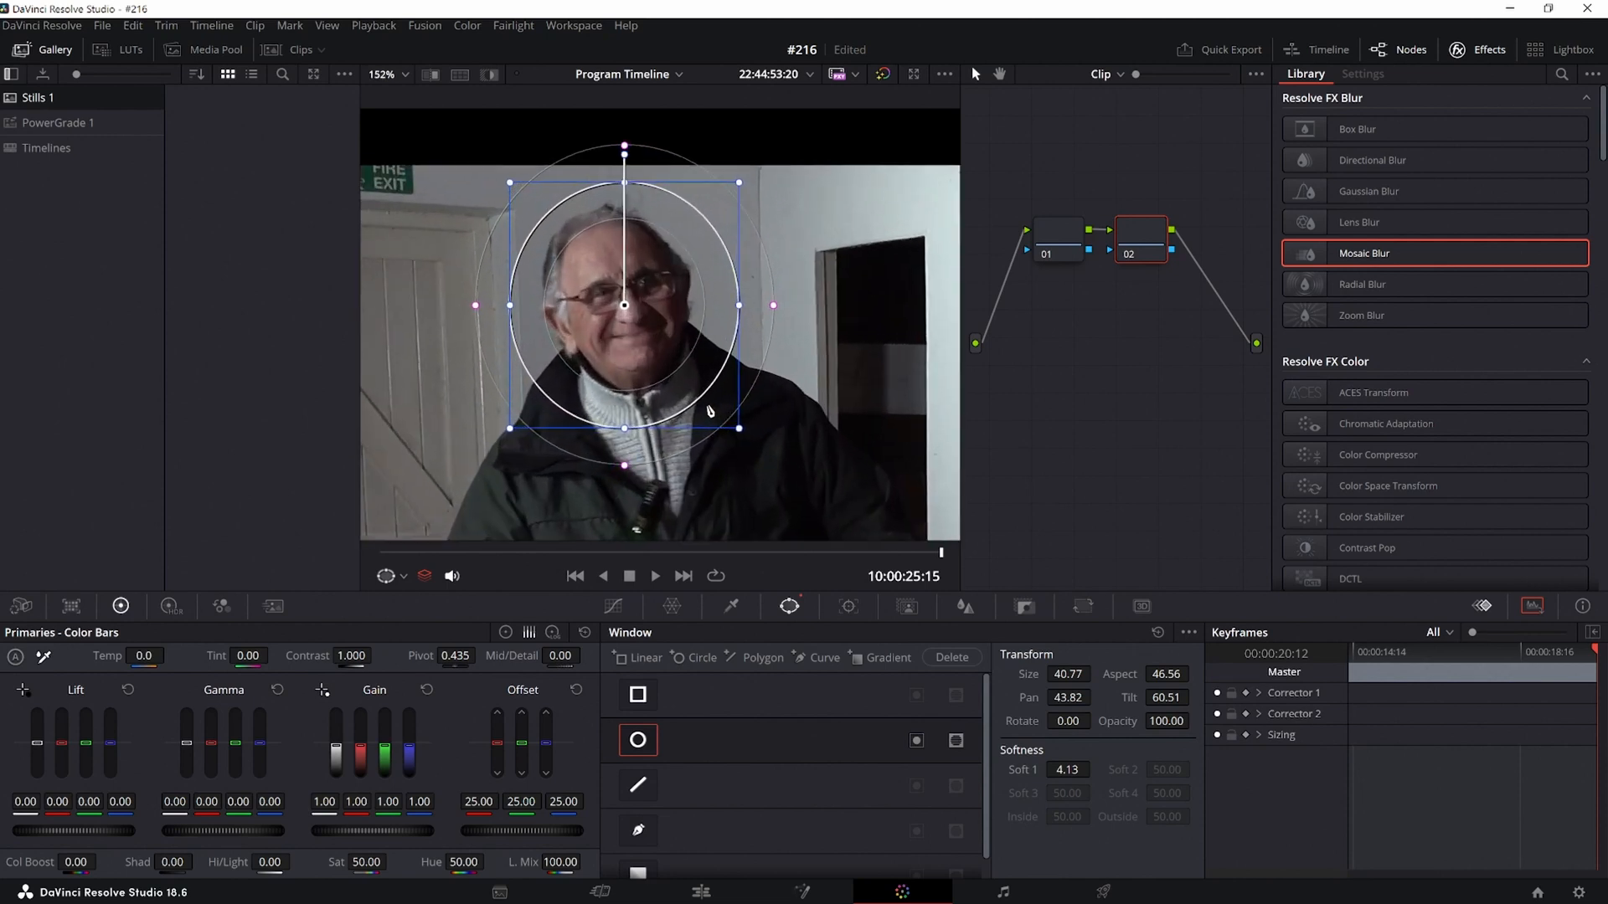
{"action": "scroll", "coordinate": [710, 410], "scroll_direction": "up", "scroll_amount": 1}
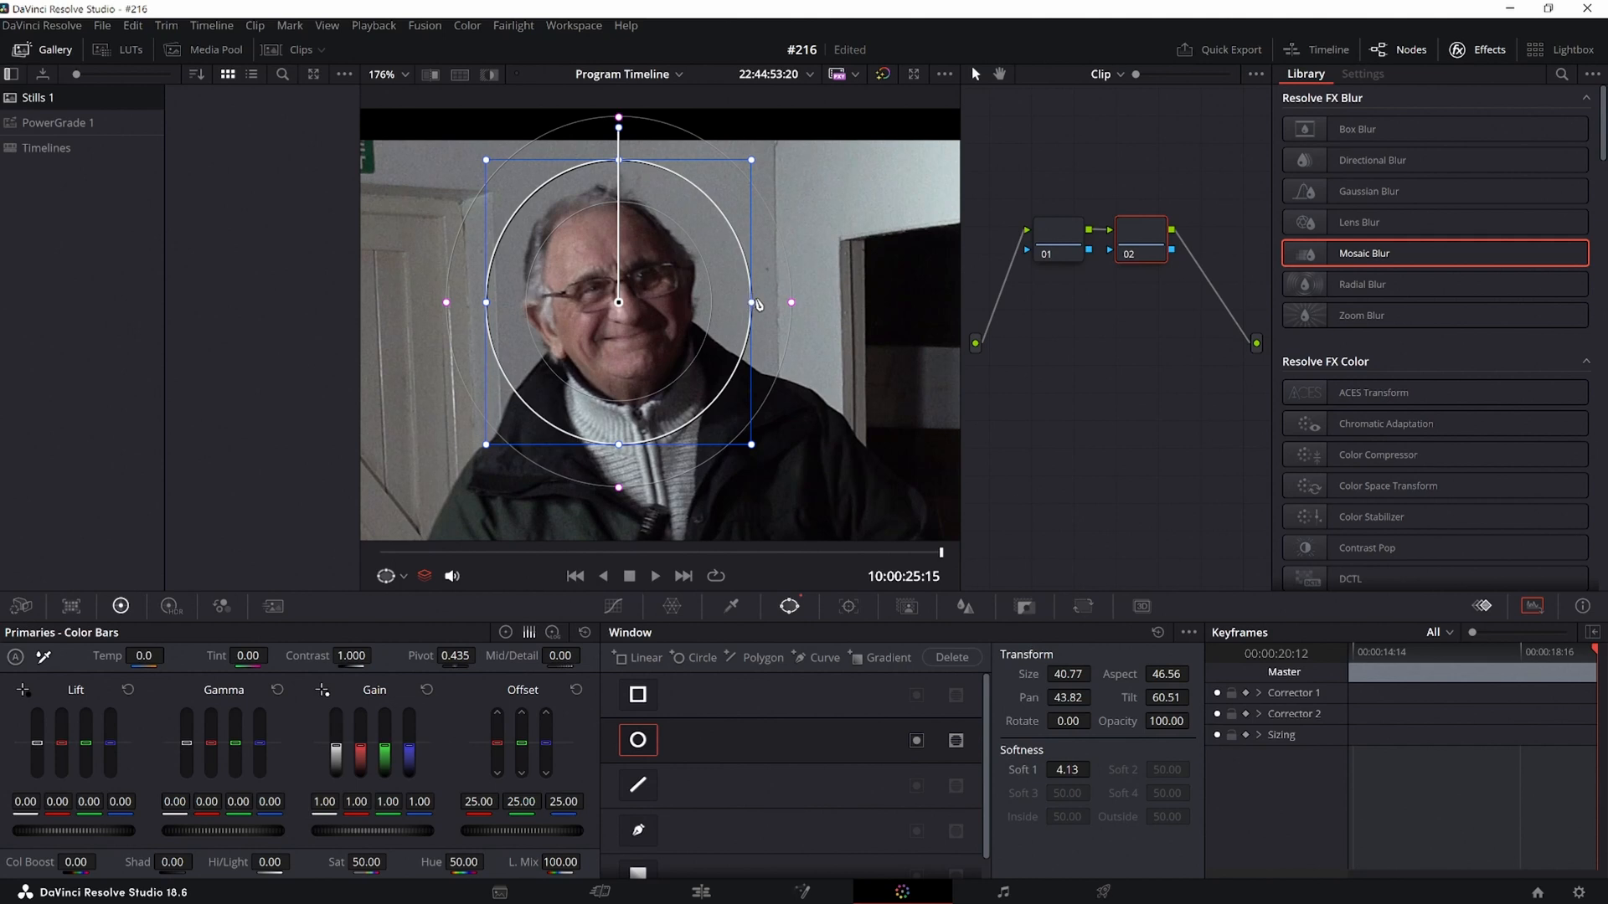
{"action": "left_click_drag", "start_coordinate": [754, 306], "coordinate": [723, 303]}
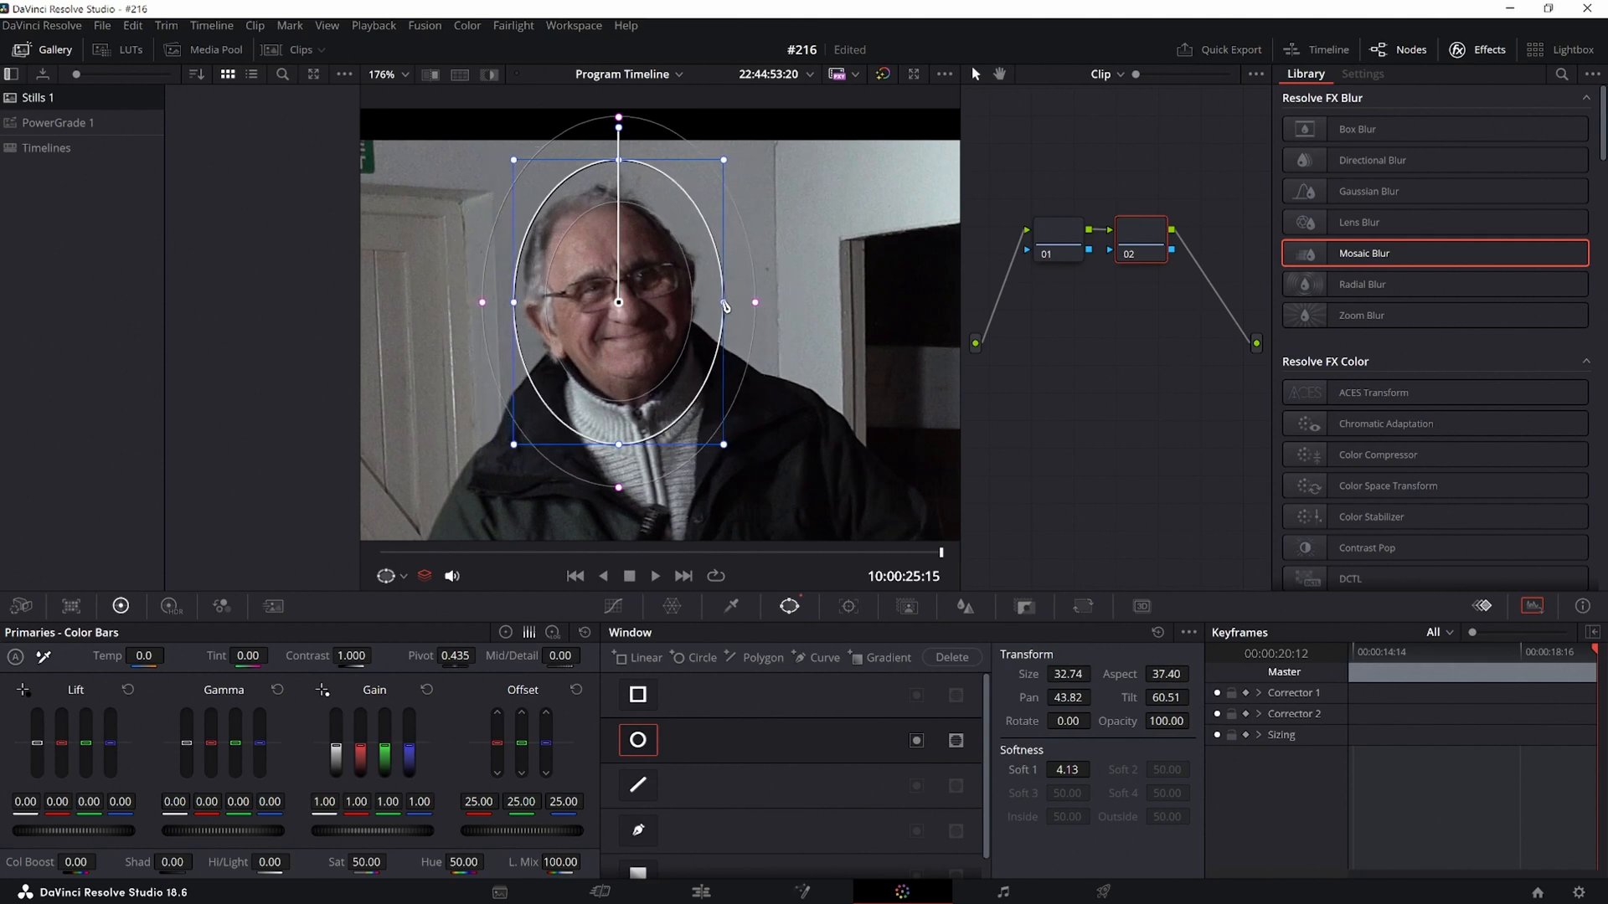
{"action": "left_click_drag", "start_coordinate": [620, 161], "coordinate": [619, 181]}
{"action": "left_click_drag", "start_coordinate": [641, 346], "coordinate": [644, 327]}
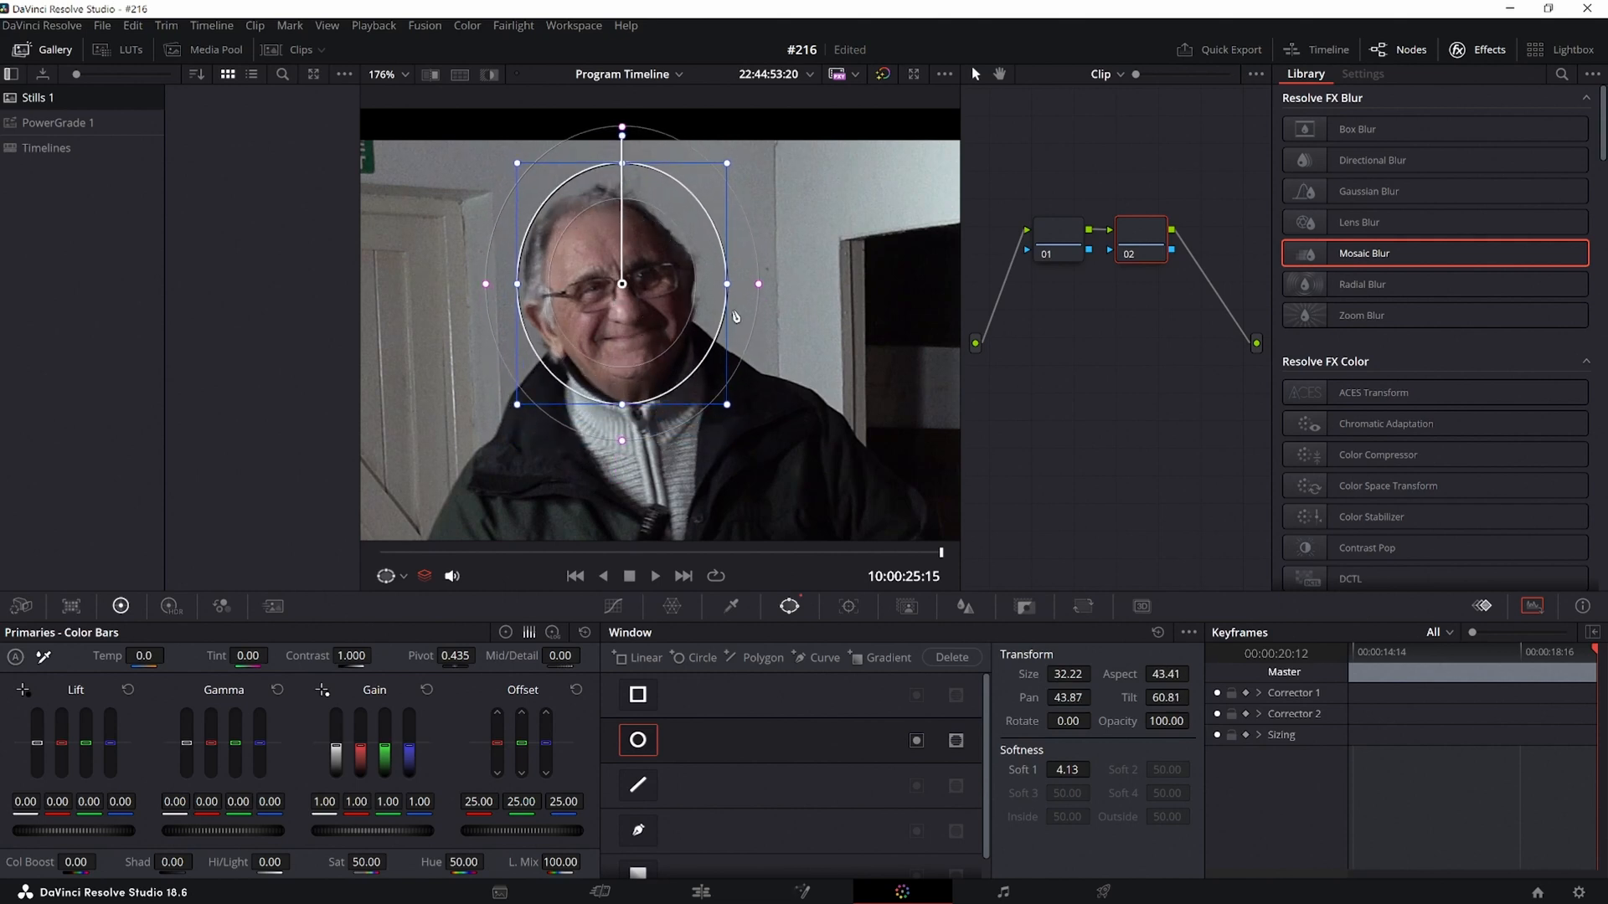
{"action": "left_click_drag", "start_coordinate": [728, 285], "coordinate": [664, 300]}
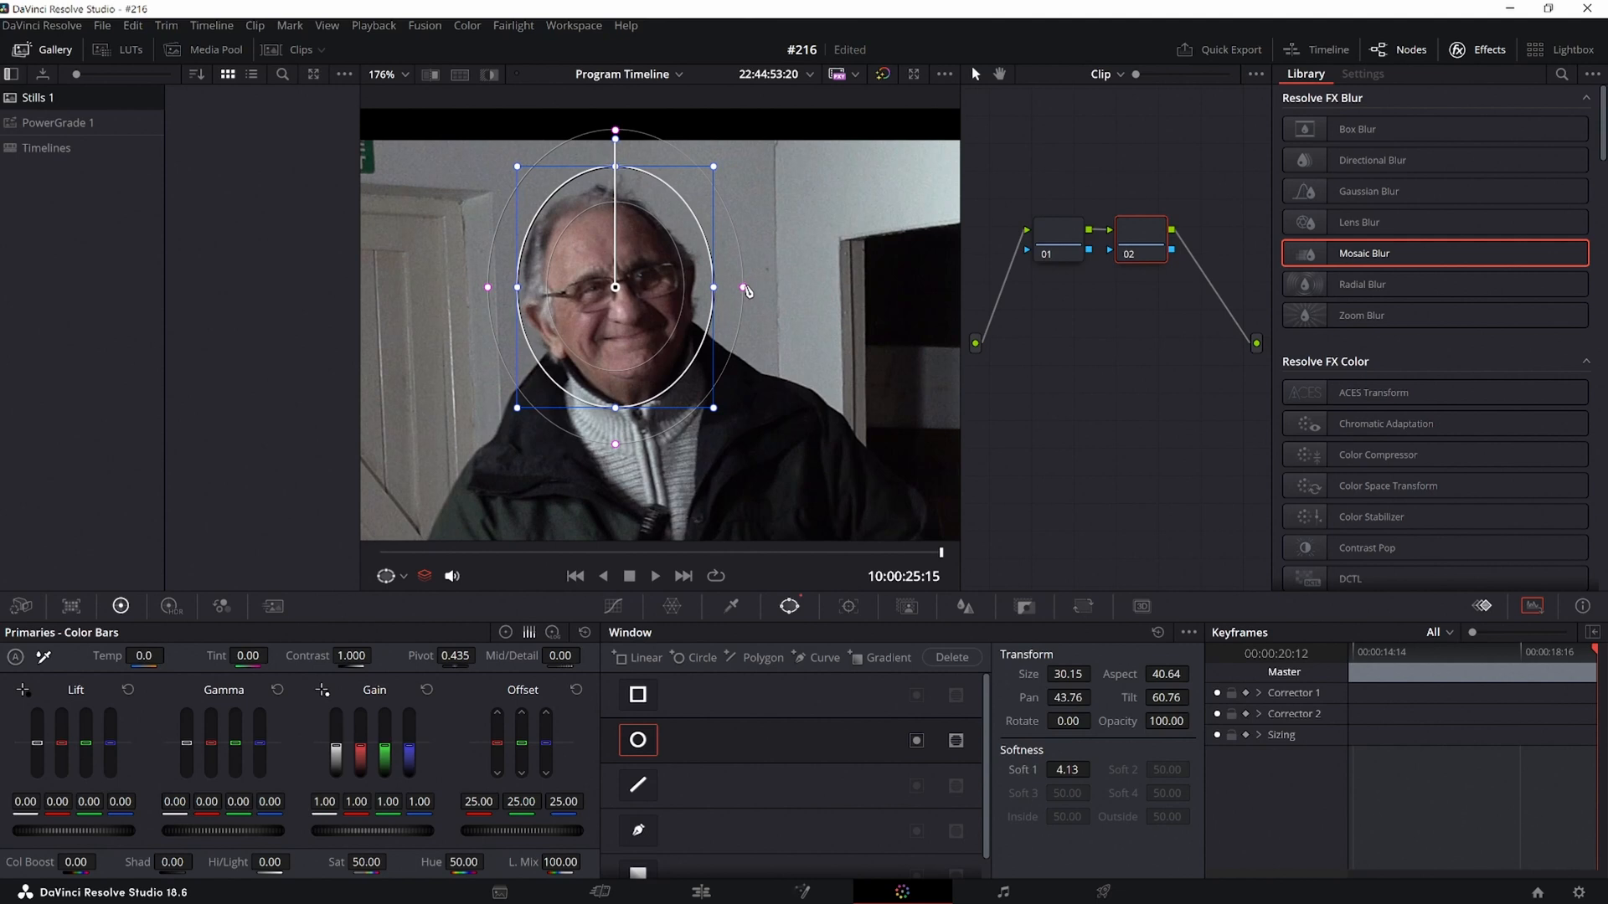
{"action": "left_click_drag", "start_coordinate": [743, 290], "coordinate": [750, 293]}
{"action": "left_click_drag", "start_coordinate": [747, 292], "coordinate": [732, 296]}
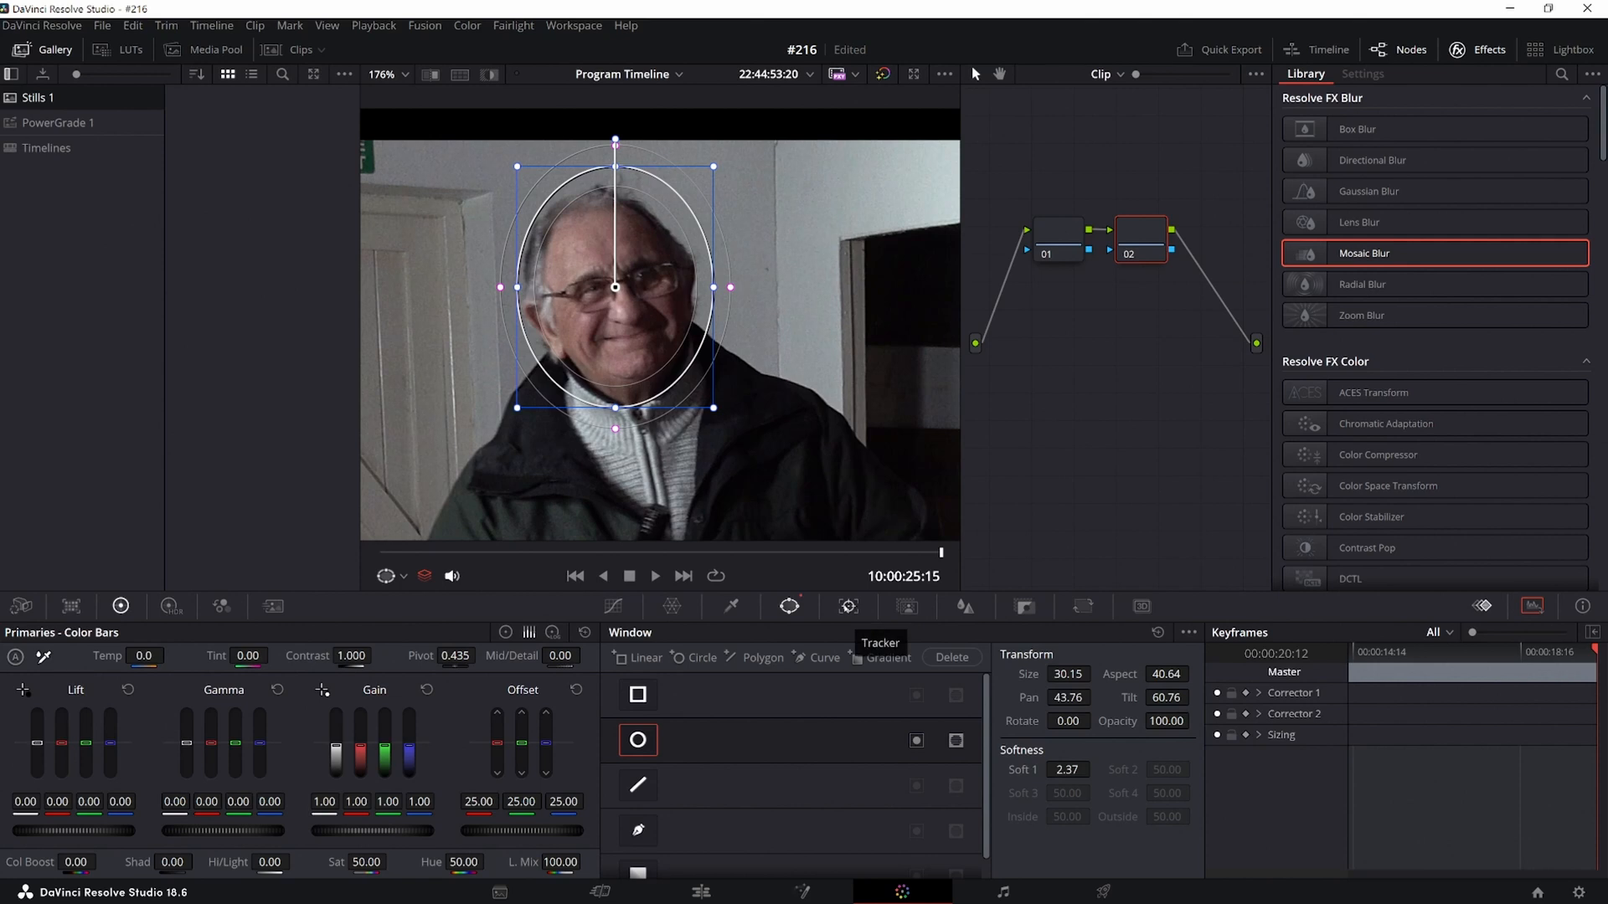
Track the head window in reverse from the last frame to the start of the clip.
{"action": "left_click", "coordinate": [848, 606]}
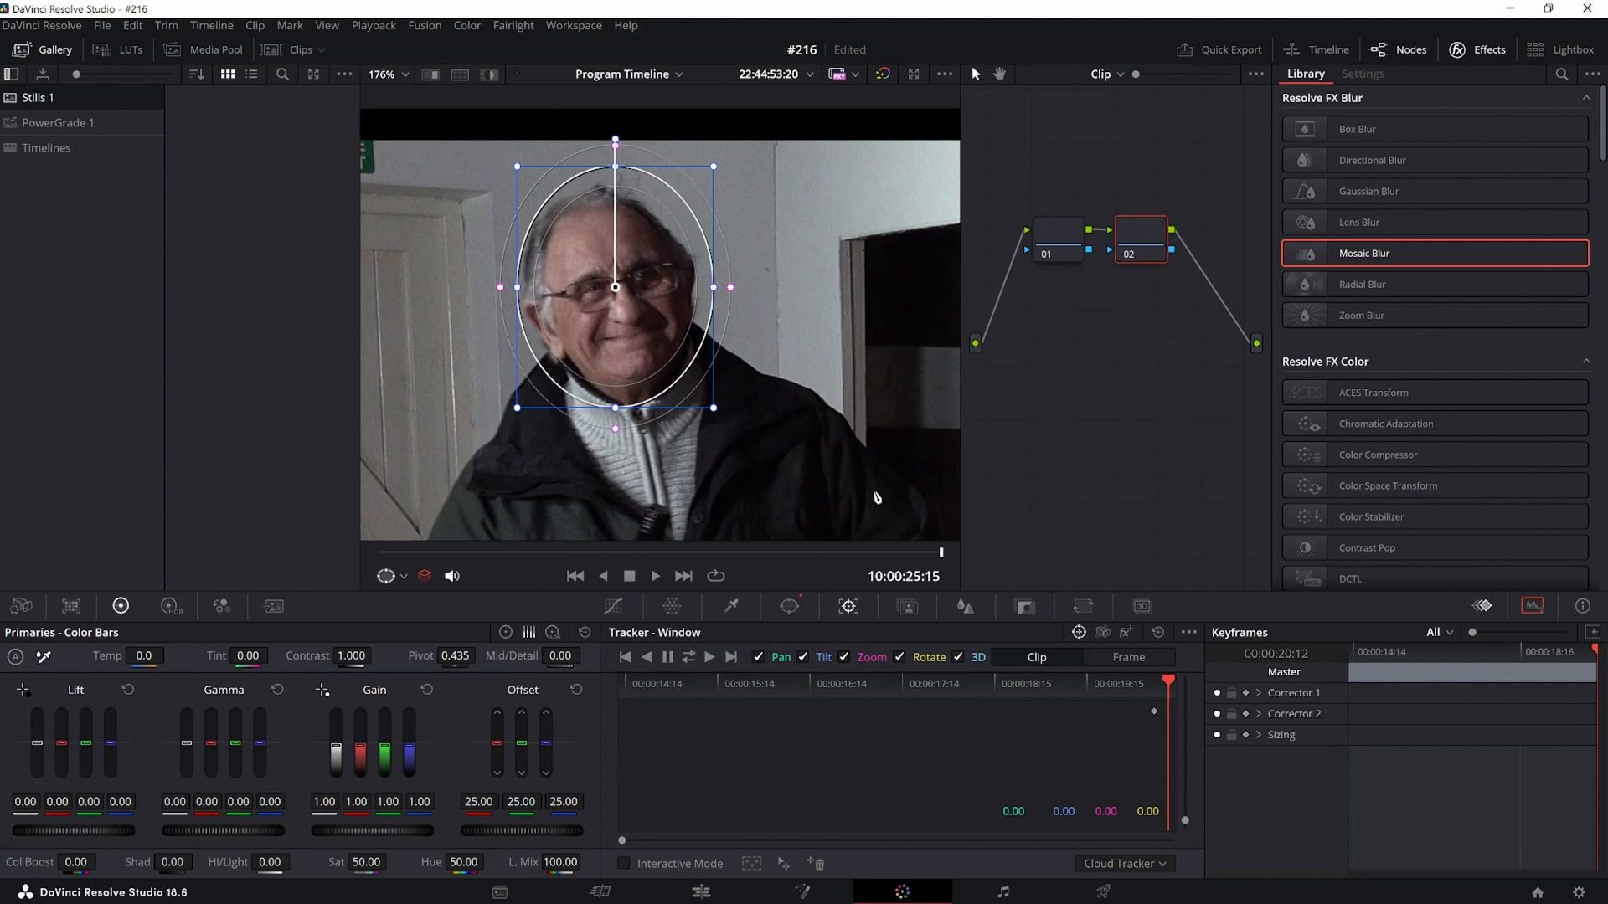
{"action": "scroll", "coordinate": [877, 497], "scroll_direction": "down", "scroll_amount": 1}
{"action": "left_click_drag", "start_coordinate": [877, 497], "coordinate": [745, 452]}
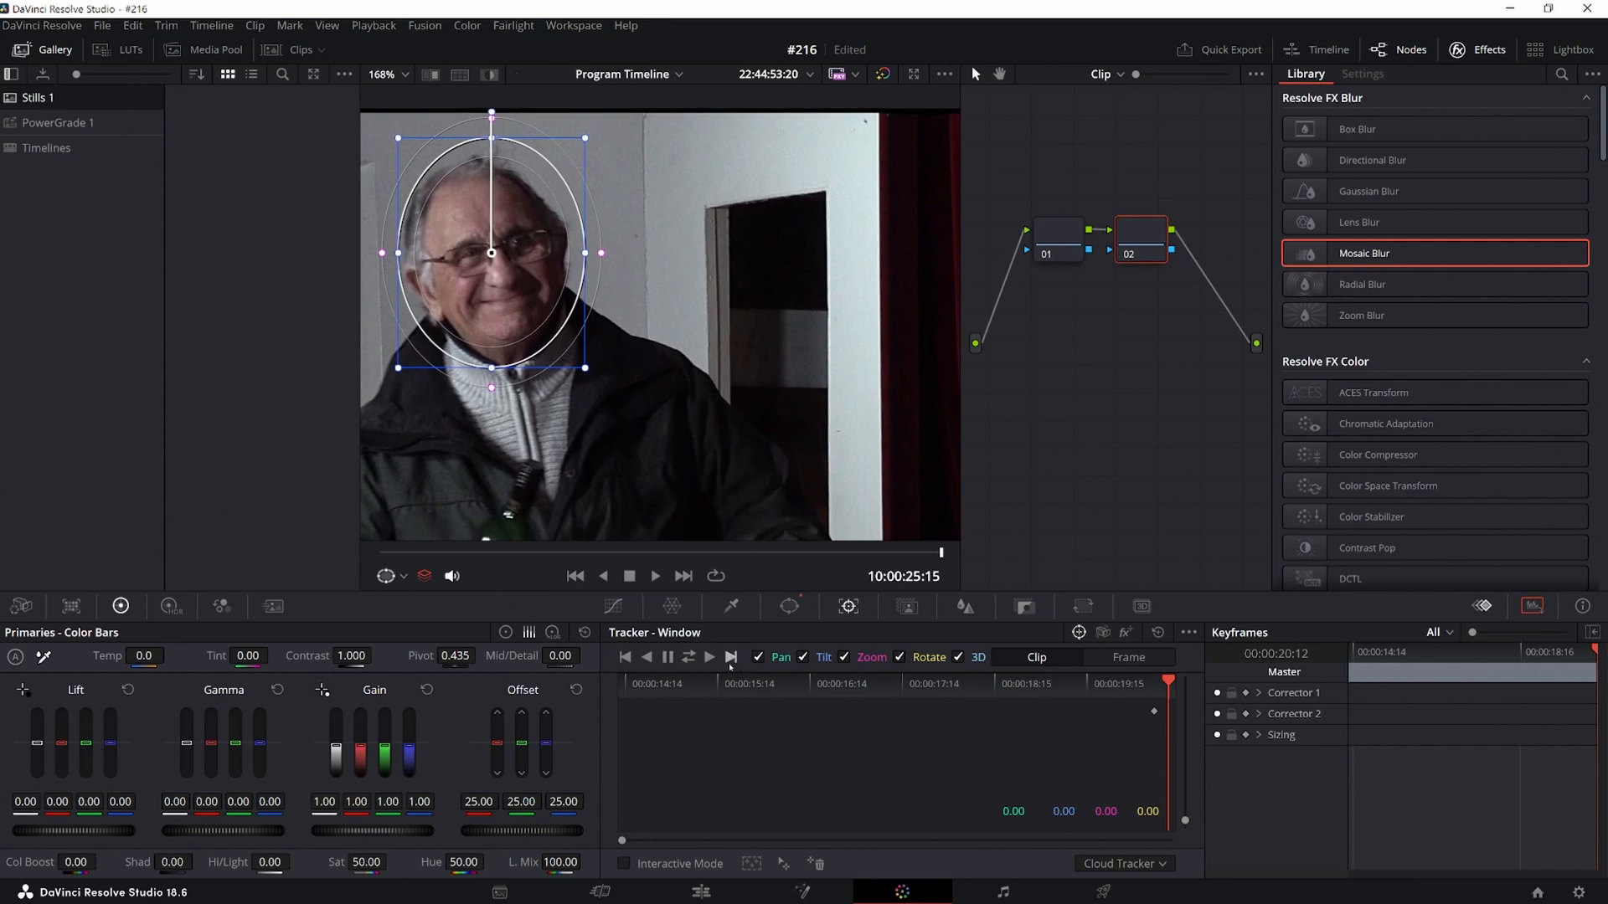
{"action": "left_click", "coordinate": [651, 658]}
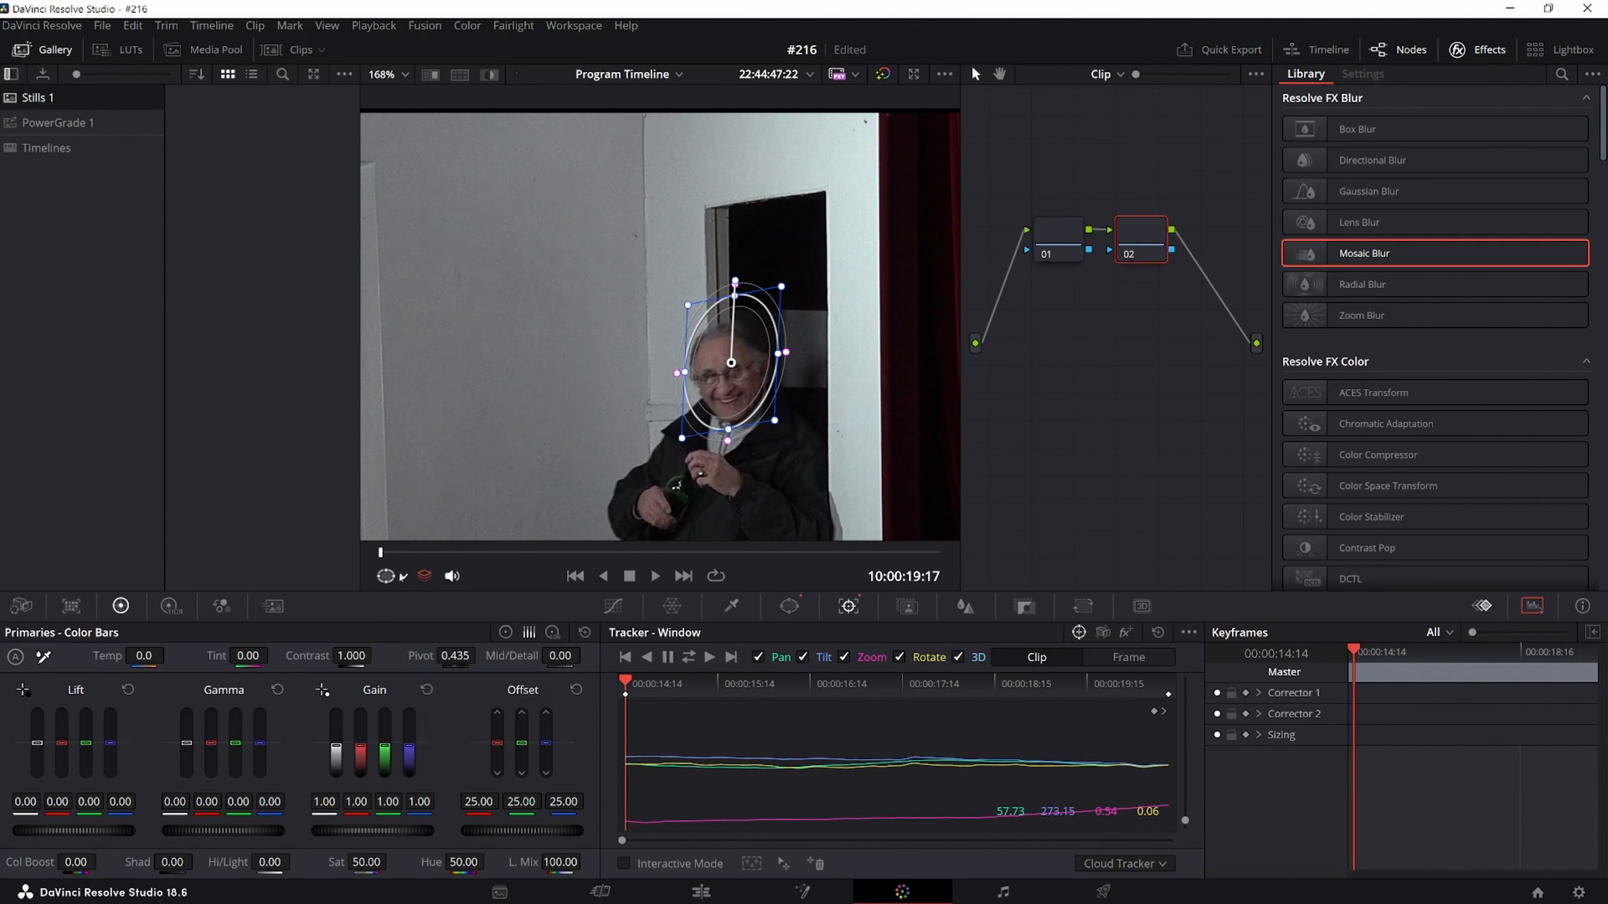
Hide the viewer overlay, apply Mosaic Blur to node 02, and play the clip to check the blurred face.
{"action": "left_click", "coordinate": [402, 579]}
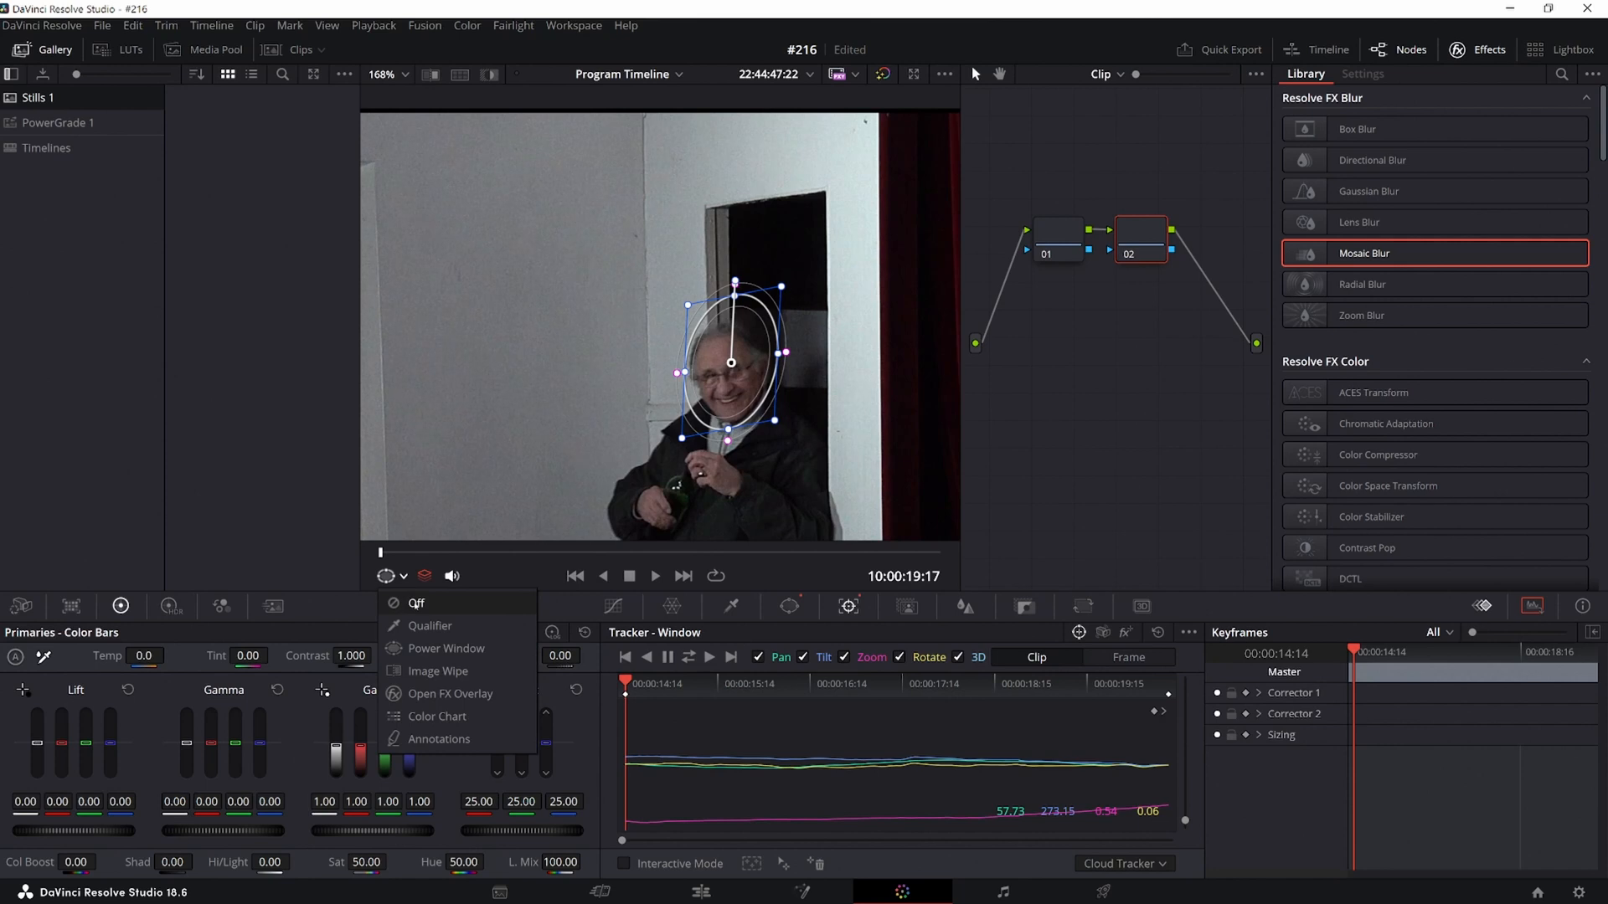
{"action": "left_click", "coordinate": [415, 604]}
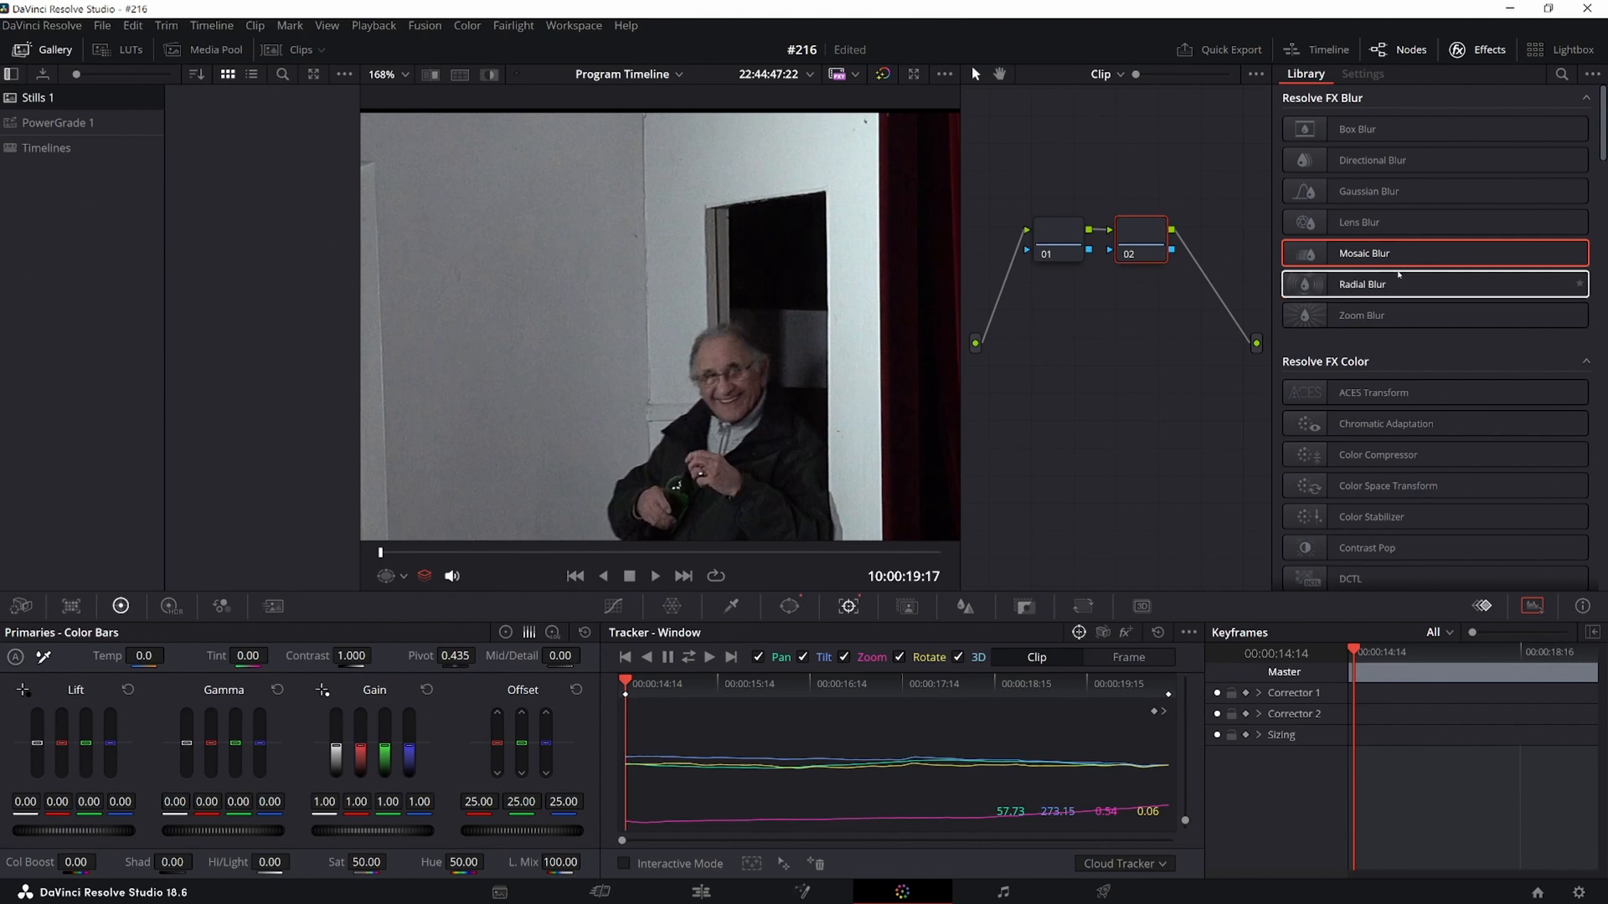
{"action": "left_click_drag", "start_coordinate": [1371, 252], "coordinate": [1144, 238]}
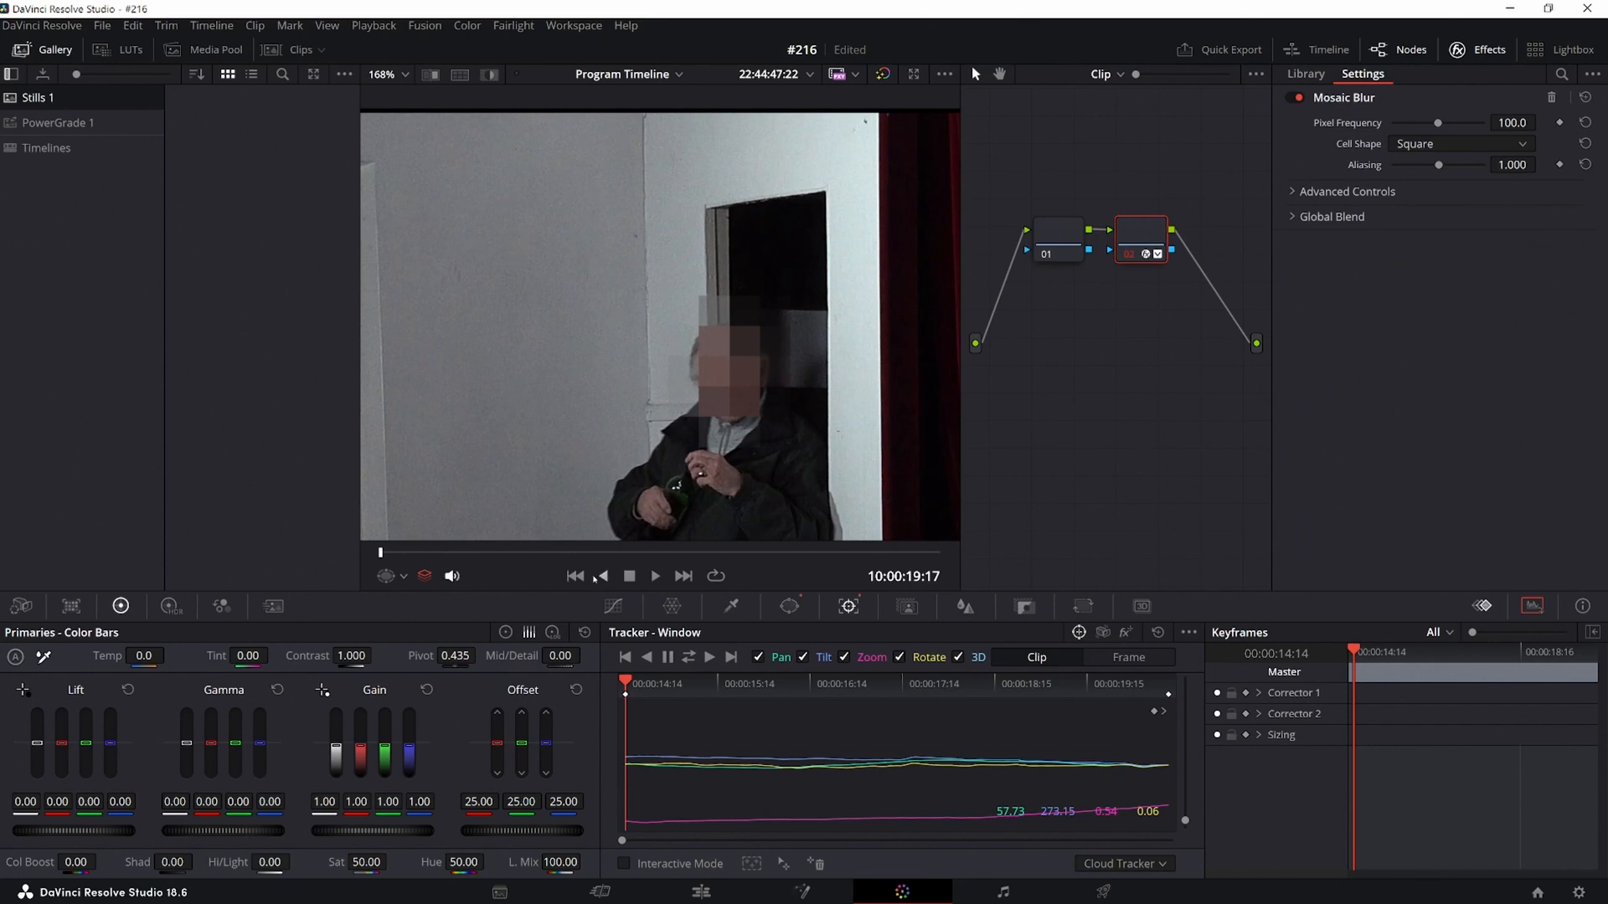
{"action": "left_click", "coordinate": [655, 576]}
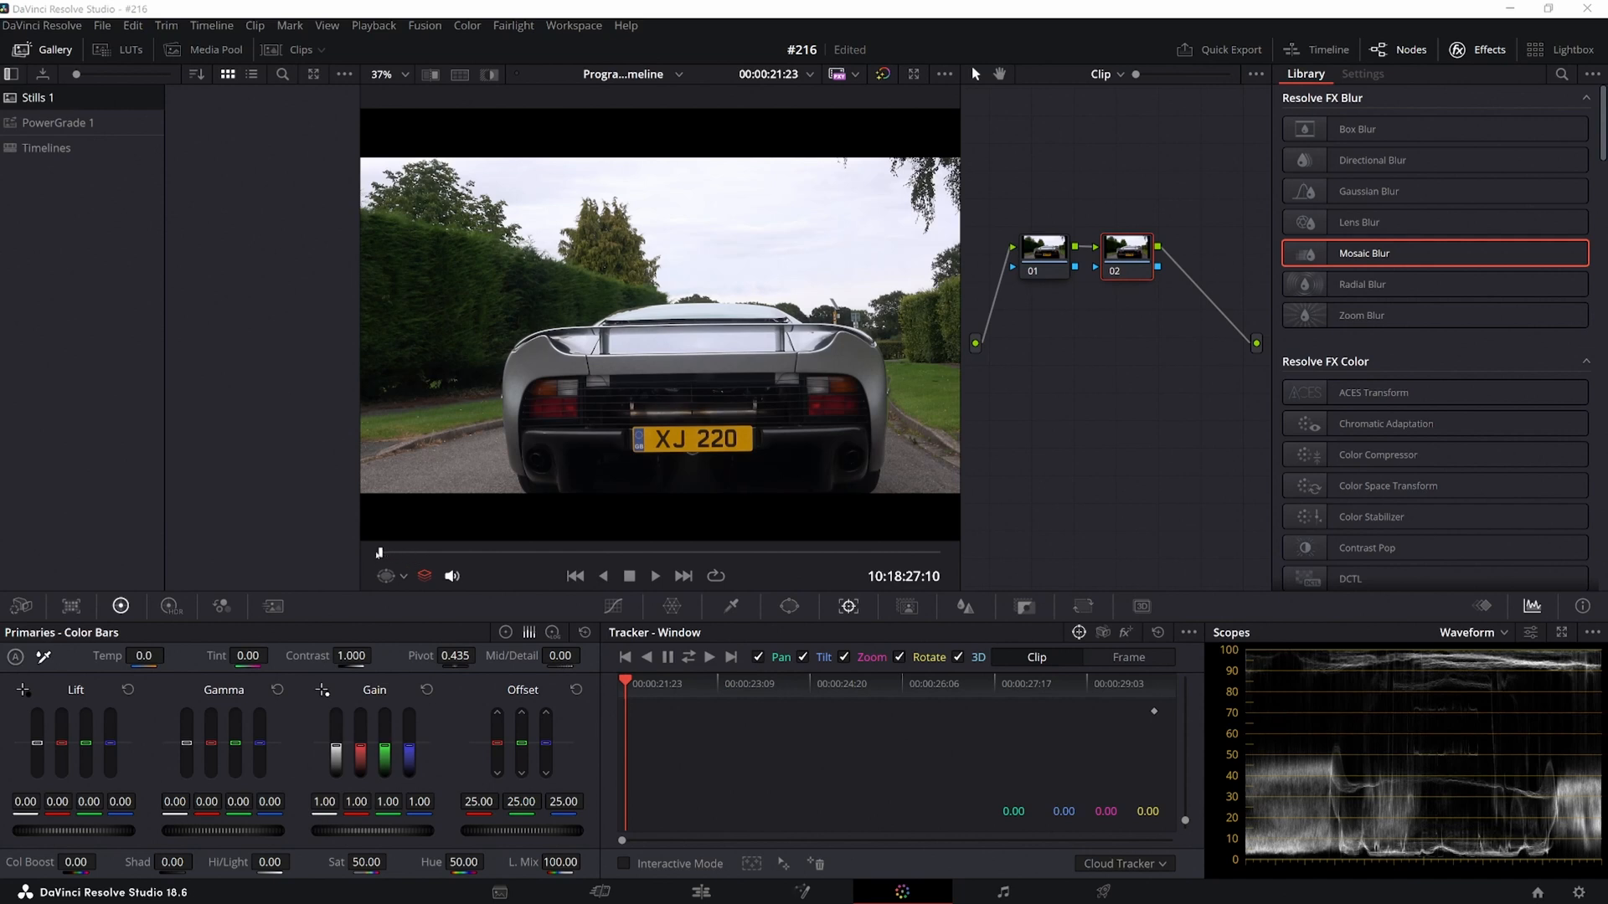
At the Jaguar clip's first frame, draw a closed four-point curve window around the number plate on node 02 and adjust its corners.
{"action": "left_click_drag", "start_coordinate": [410, 555], "coordinate": [371, 561]}
{"action": "left_click", "coordinate": [790, 605]}
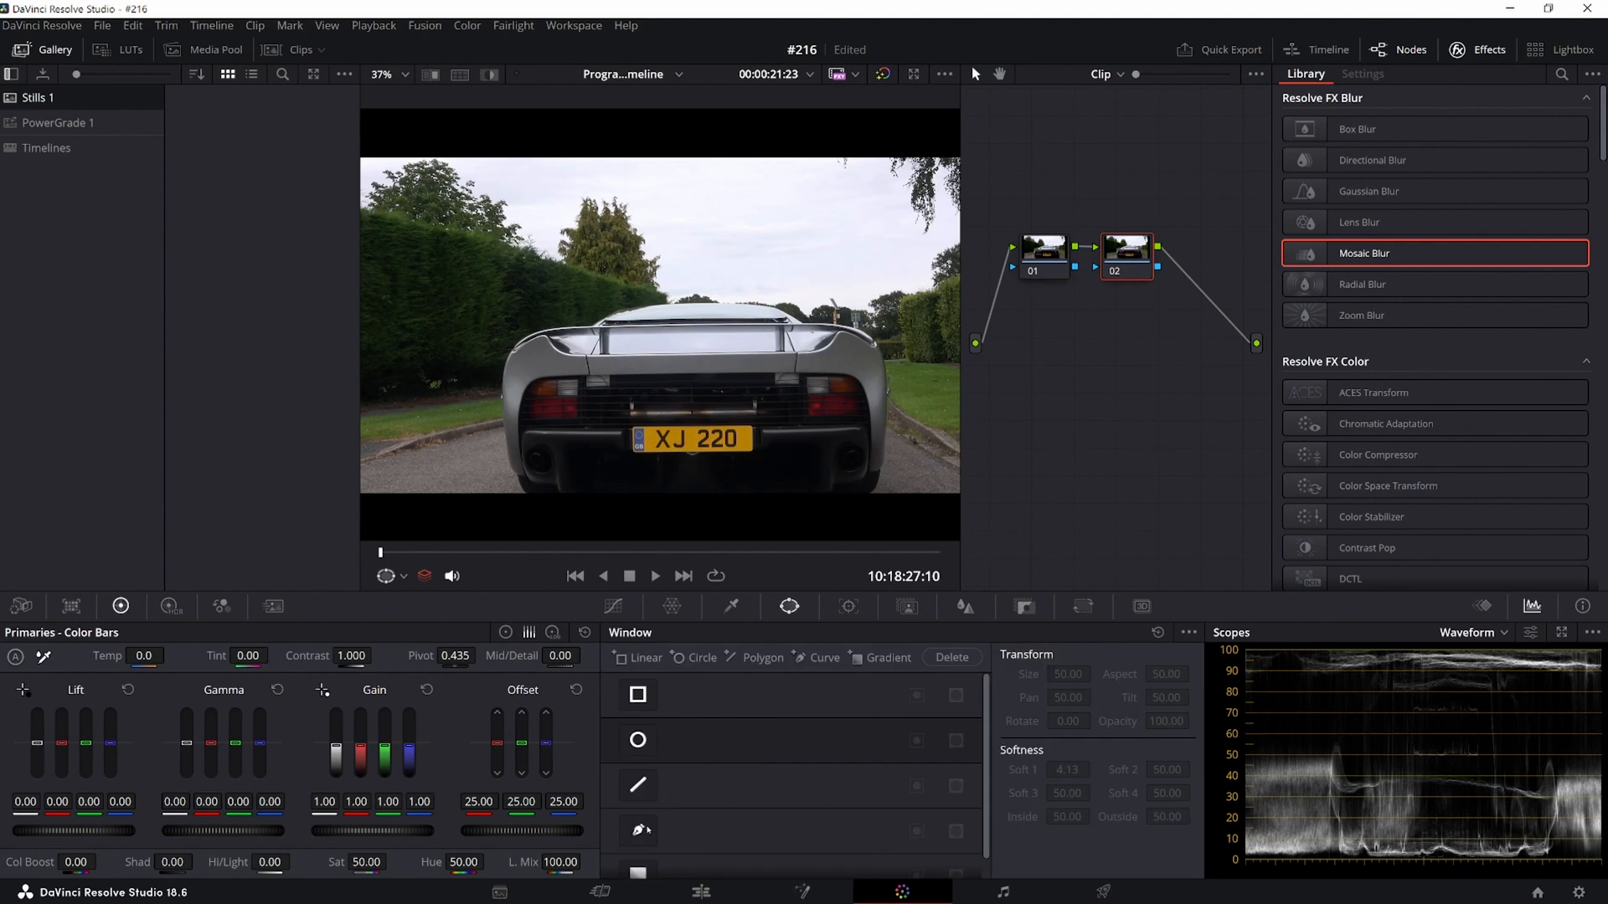
{"action": "left_click", "coordinate": [638, 831]}
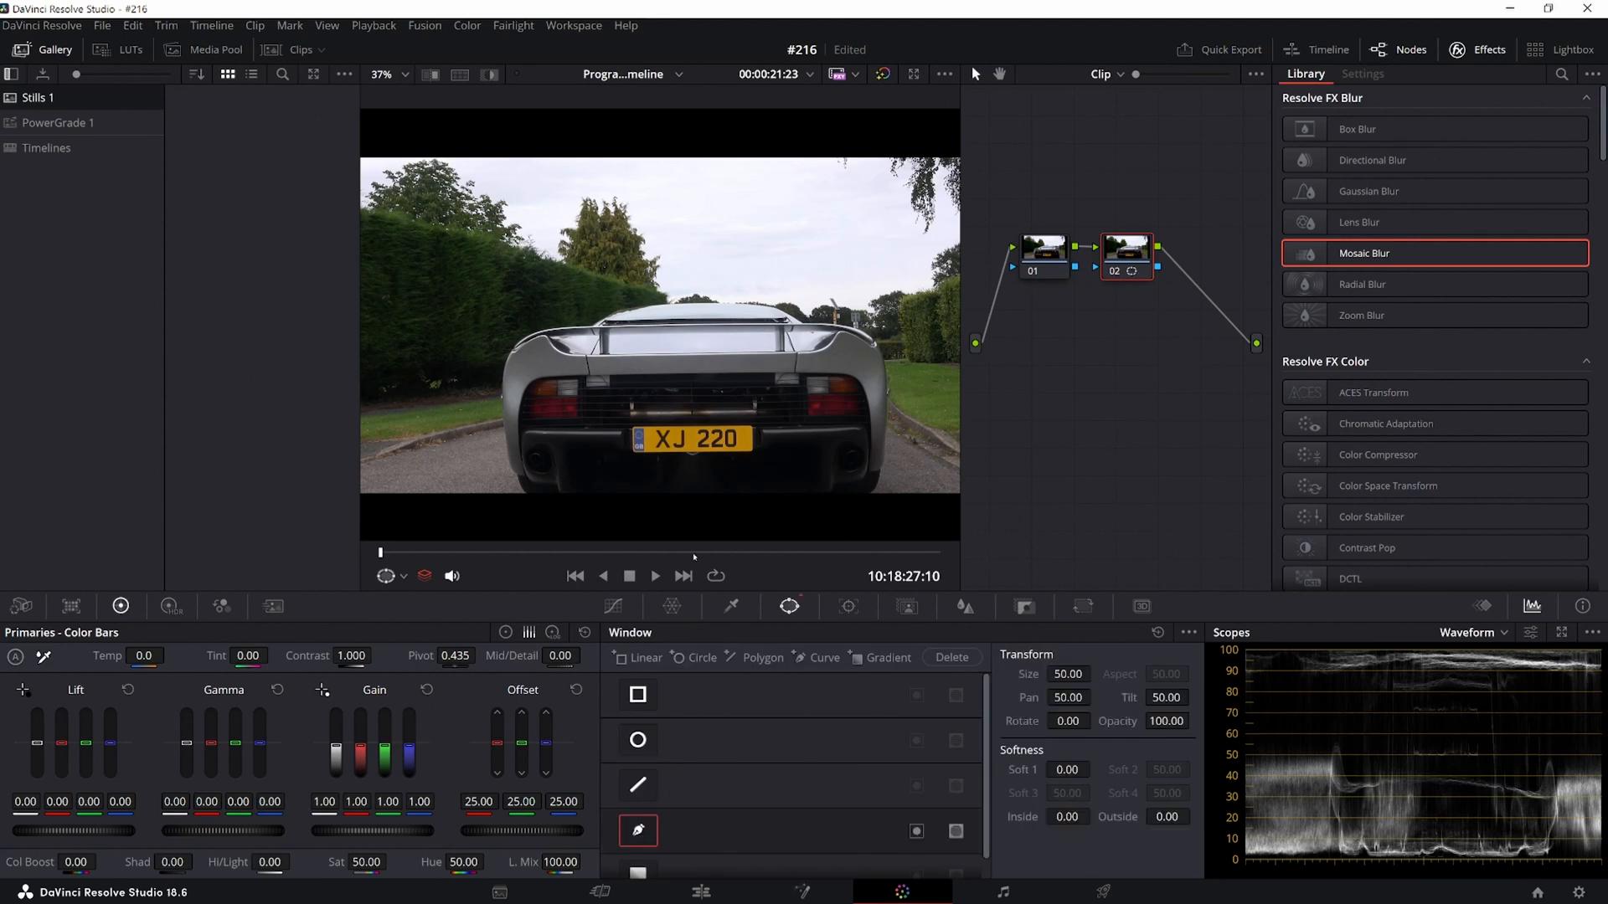
{"action": "left_click", "coordinate": [627, 415]}
{"action": "left_click", "coordinate": [762, 416]}
{"action": "left_click", "coordinate": [760, 467]}
{"action": "left_click", "coordinate": [623, 464]}
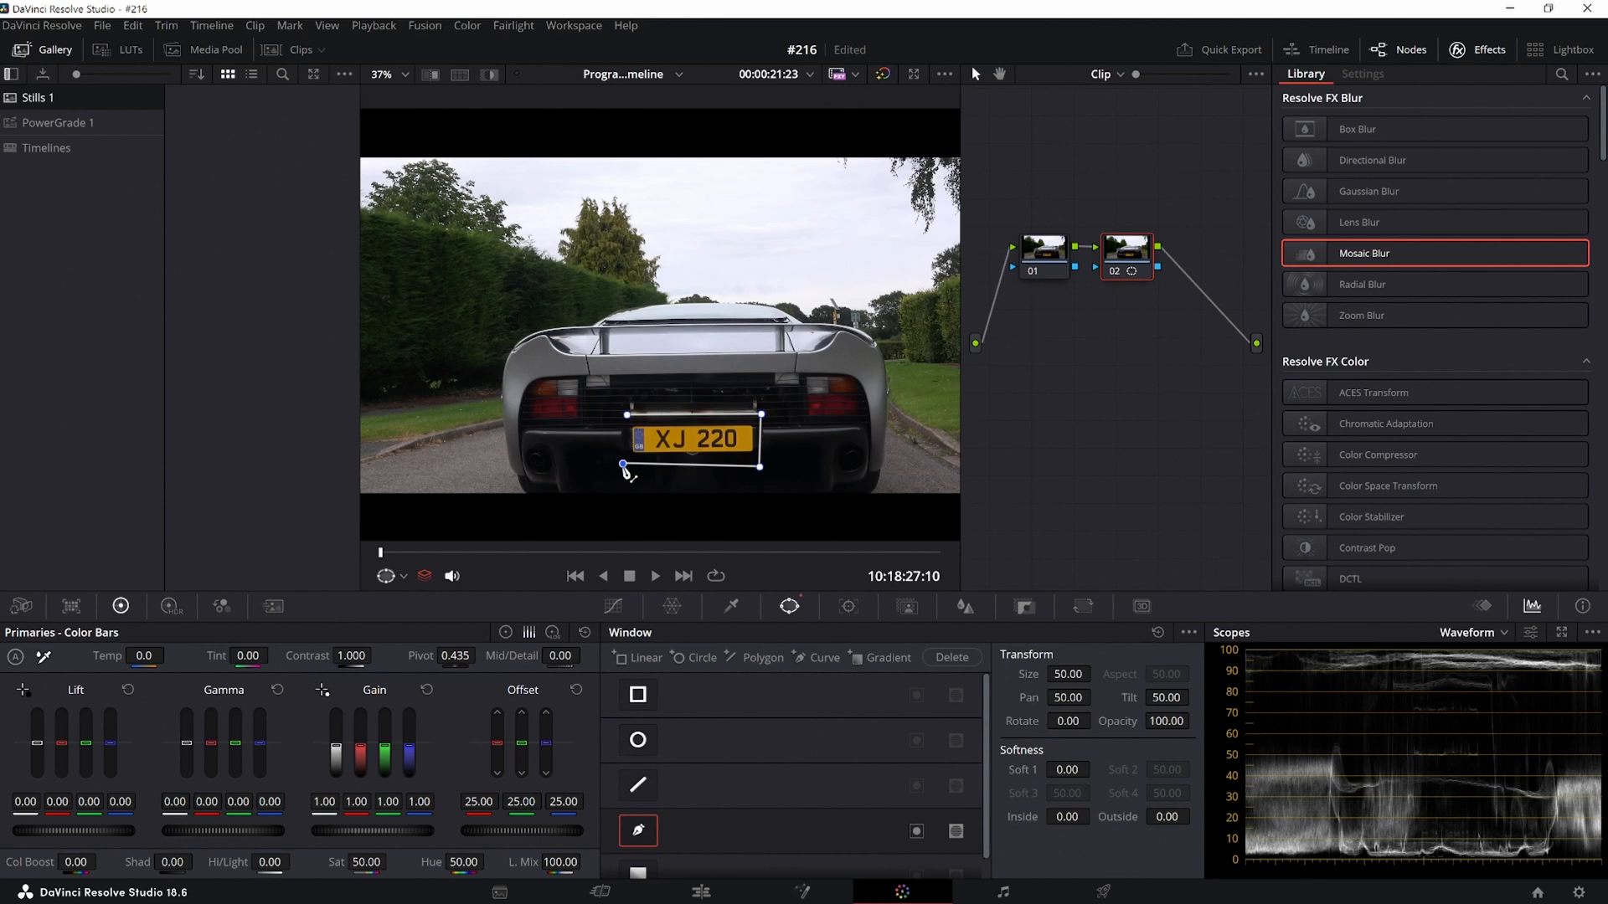
{"action": "left_click", "coordinate": [629, 416]}
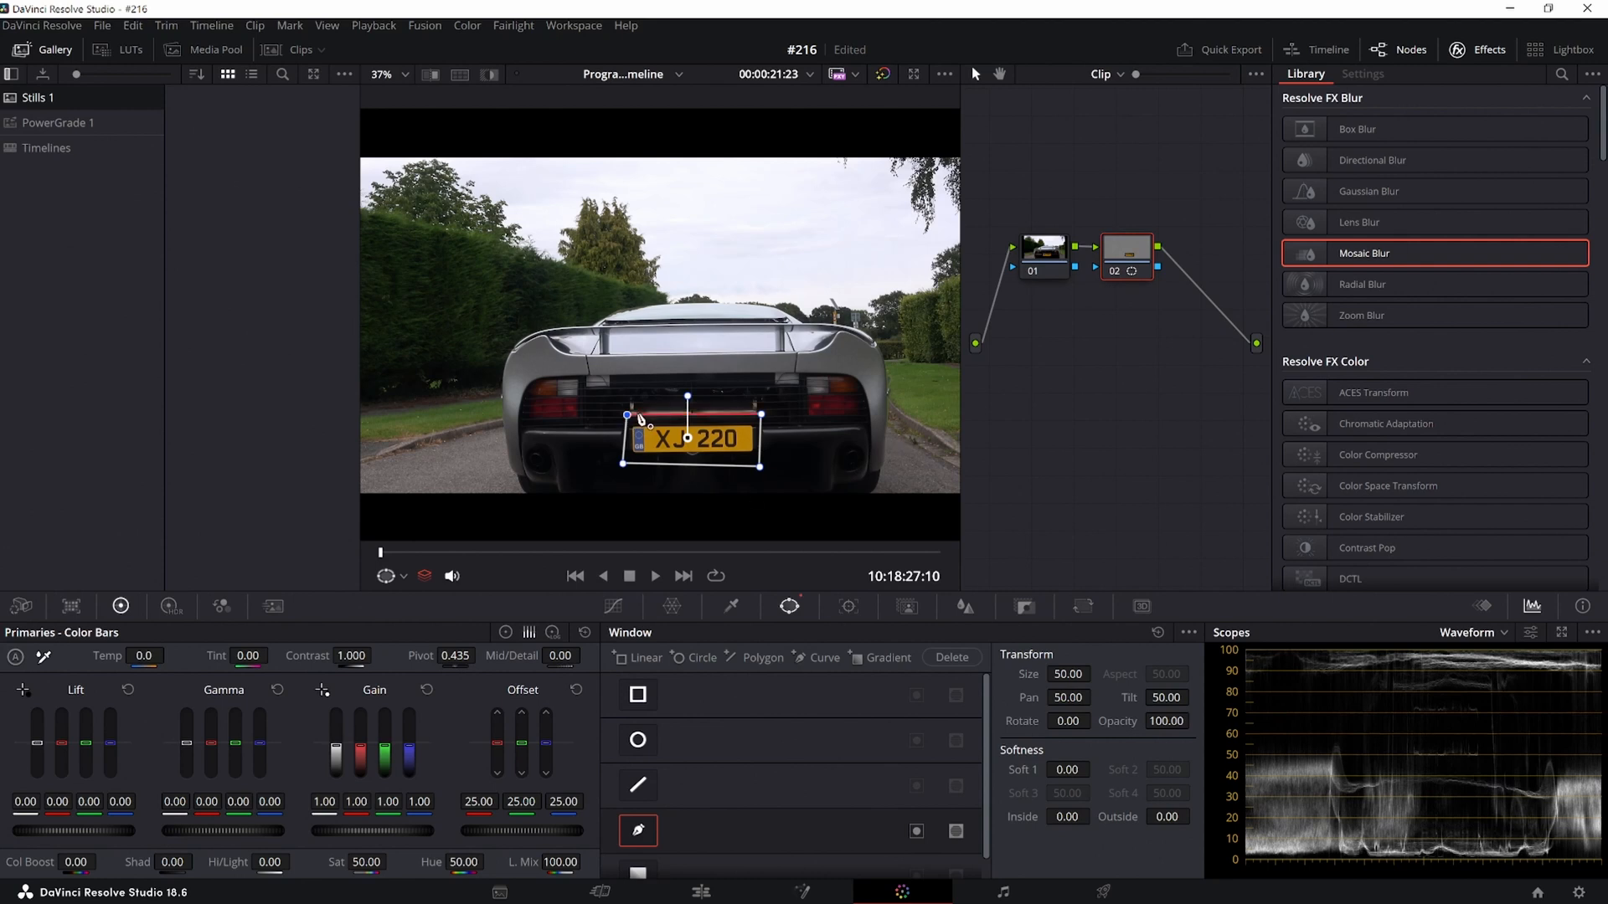
{"action": "left_click_drag", "start_coordinate": [629, 416], "coordinate": [625, 418]}
{"action": "left_click_drag", "start_coordinate": [759, 467], "coordinate": [763, 462]}
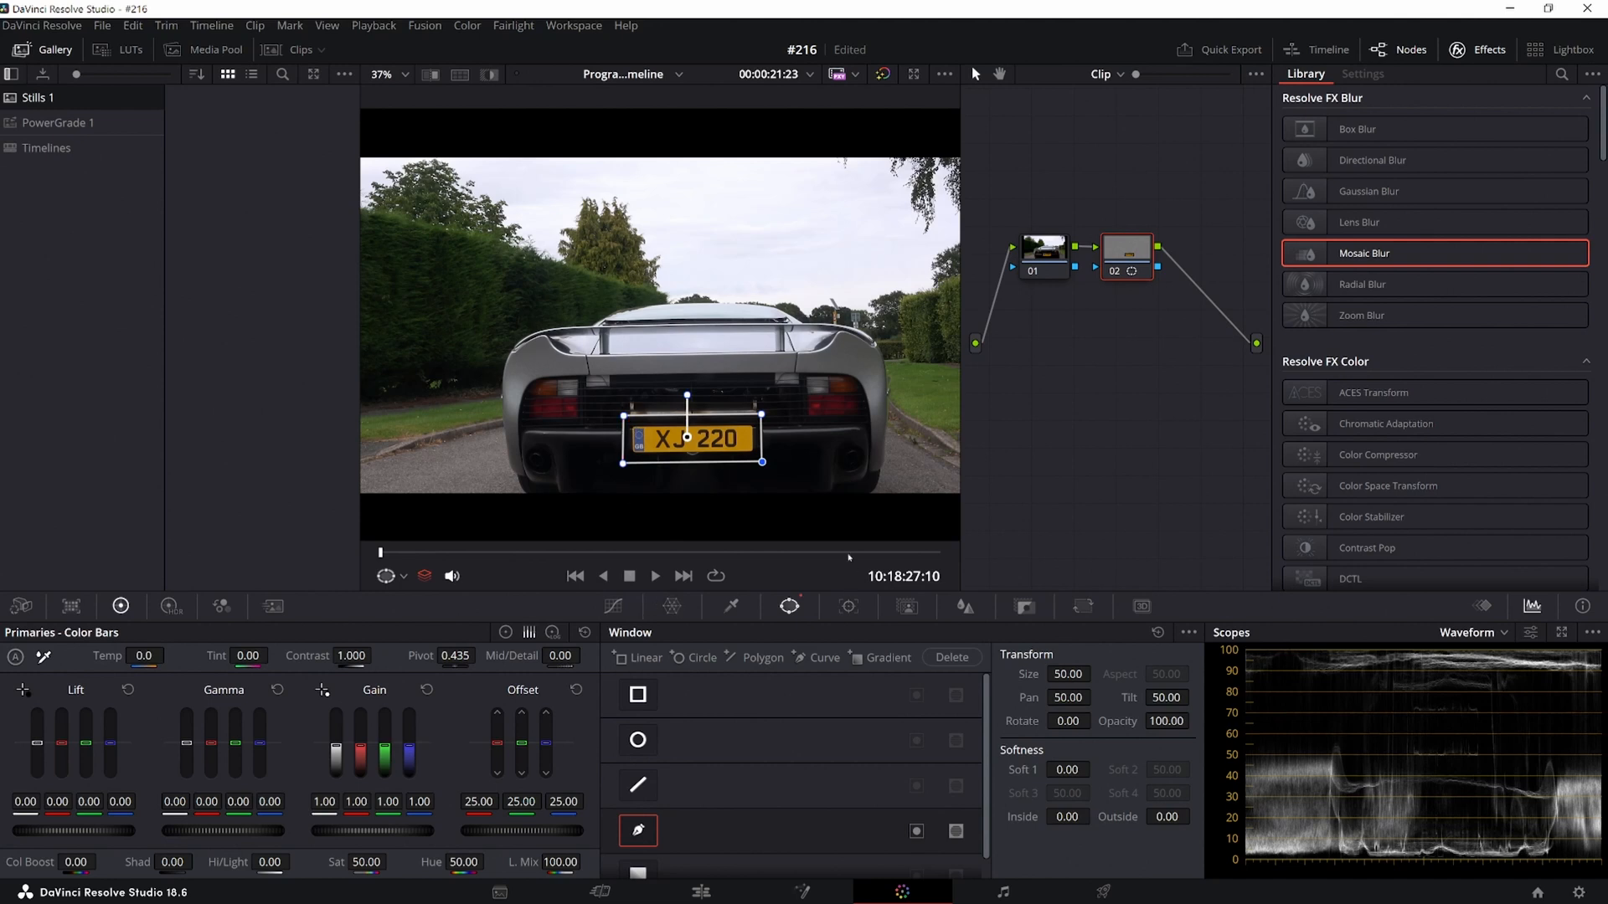
Track the number plate window forward from the first frame to the end of the Jaguar clip.
{"action": "left_click", "coordinate": [848, 606]}
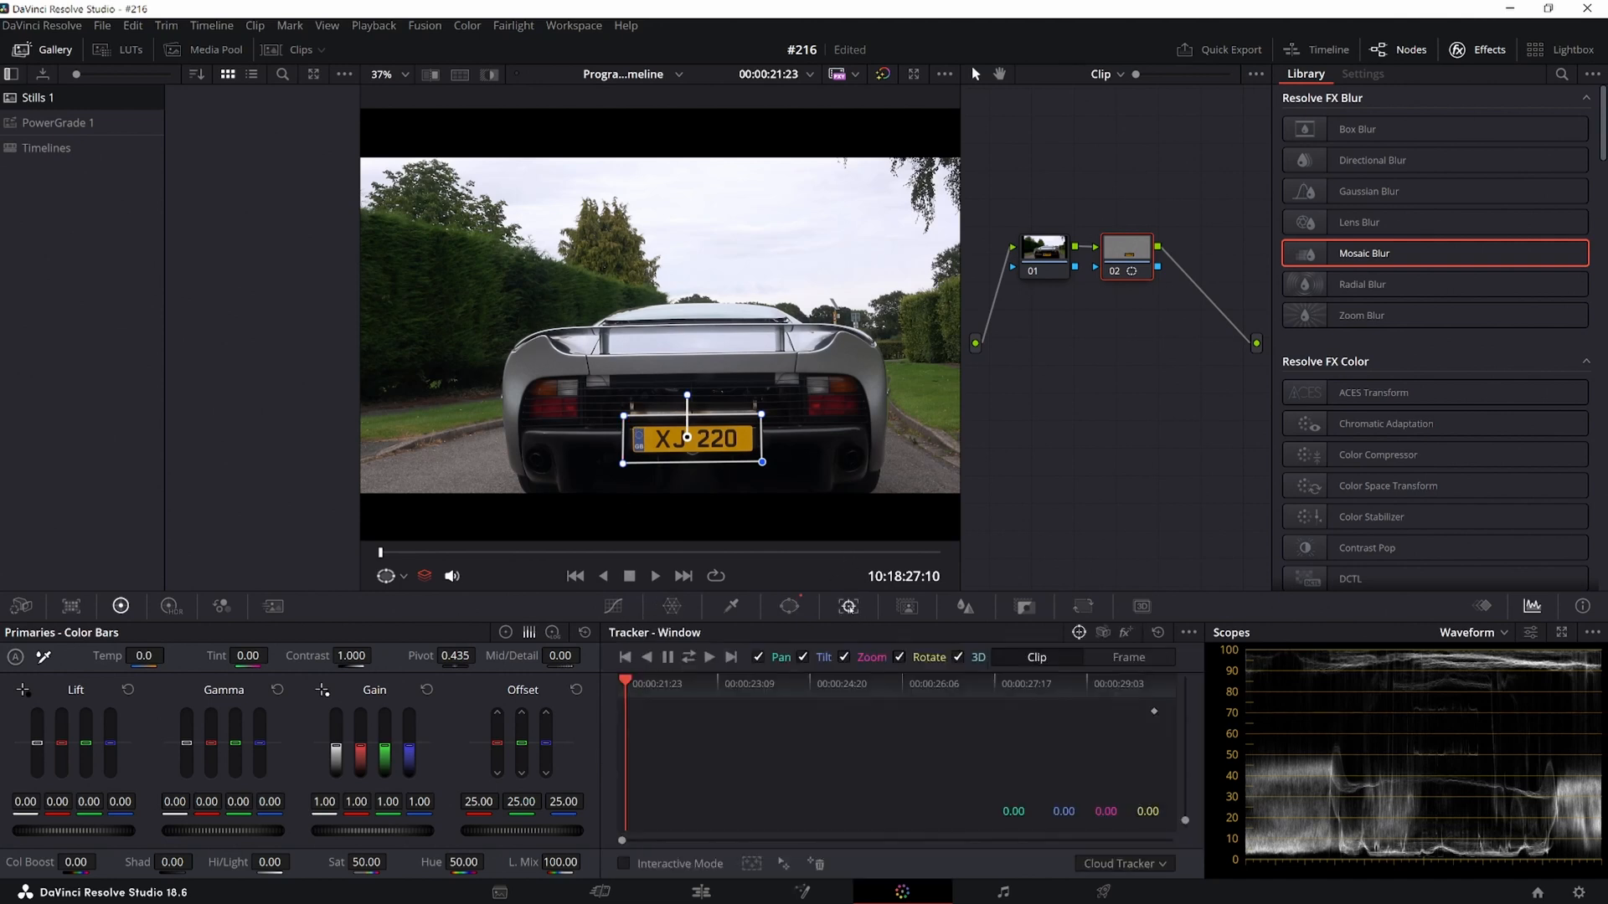
{"action": "left_click", "coordinate": [709, 659]}
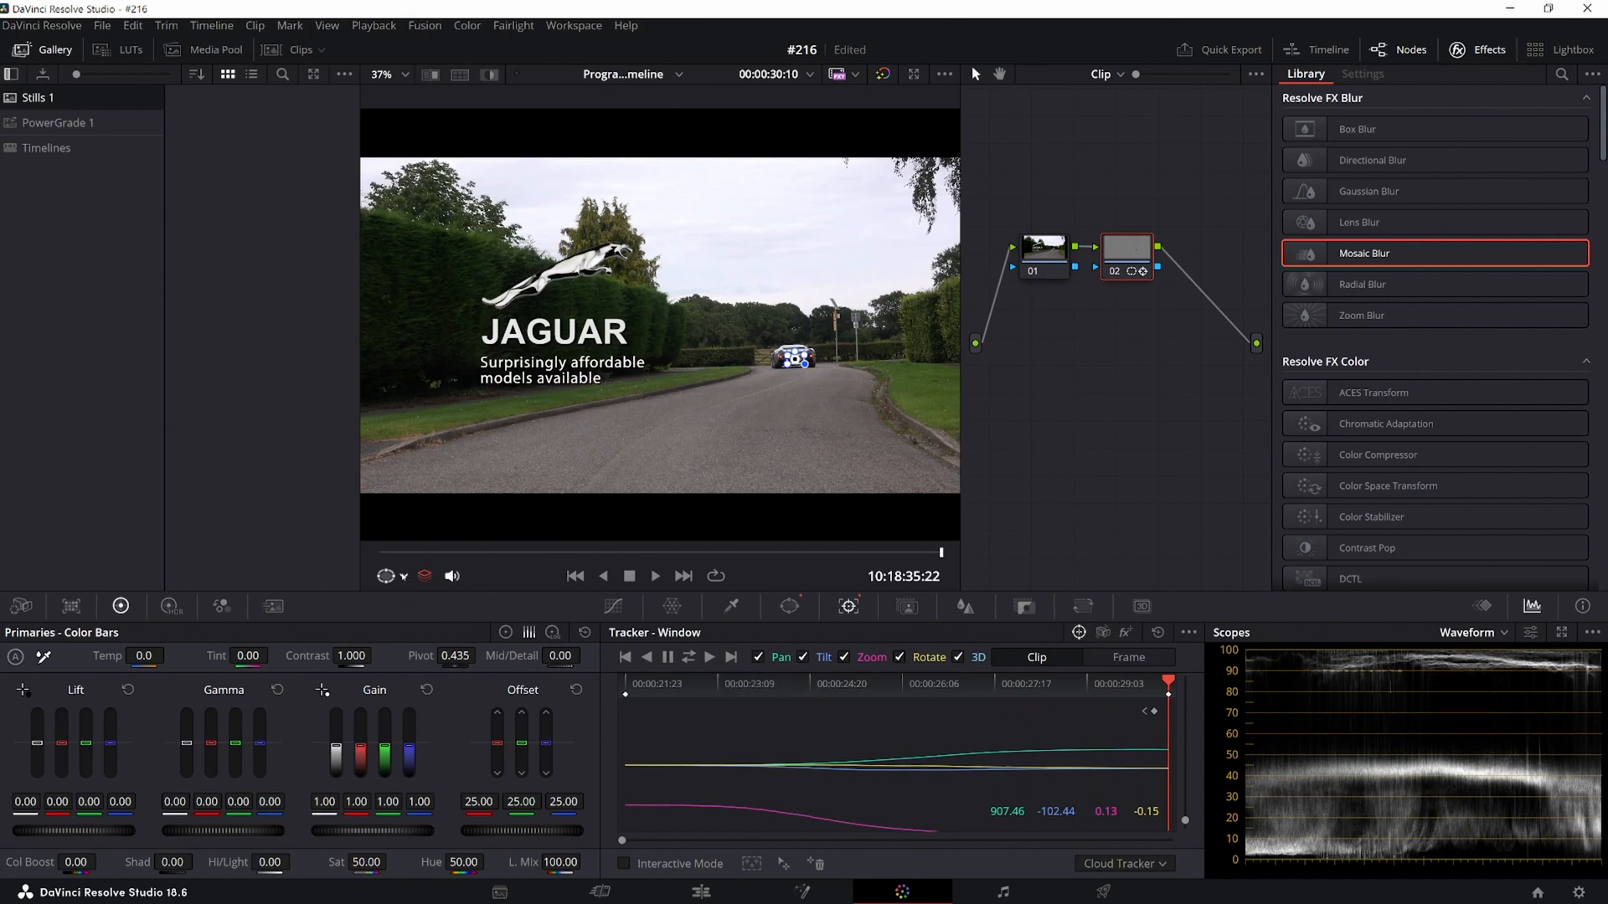
Turn off the viewer overlay, return to the clip's first frame and apply Mosaic Blur to node 02.
{"action": "left_click", "coordinate": [404, 576]}
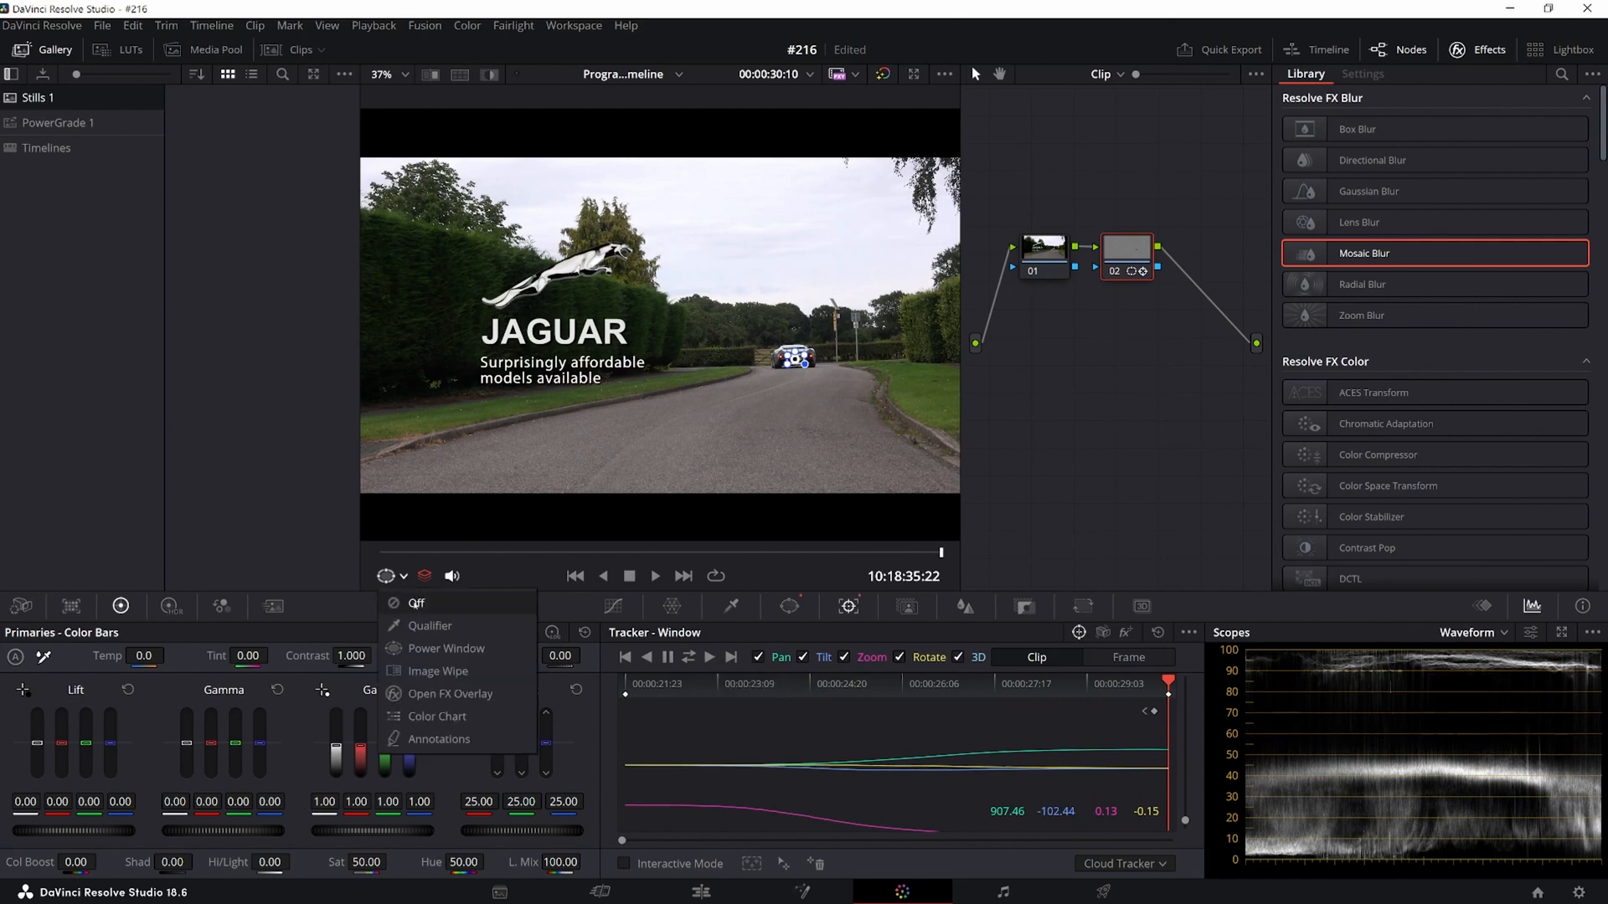
{"action": "left_click", "coordinate": [417, 603]}
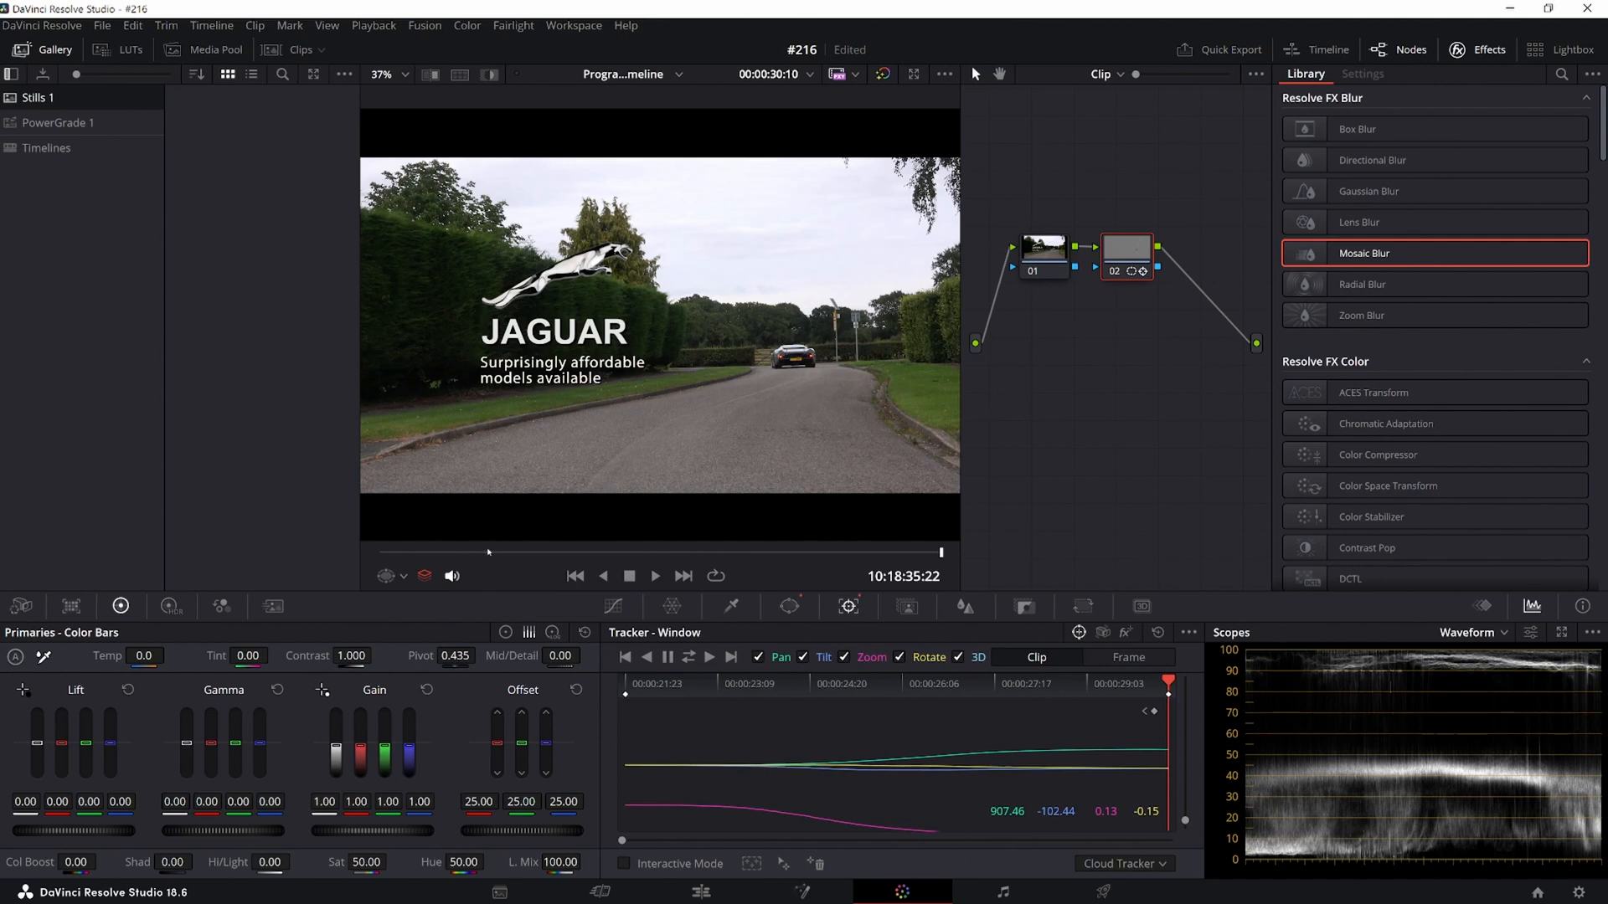
{"action": "left_click_drag", "start_coordinate": [941, 555], "coordinate": [370, 562]}
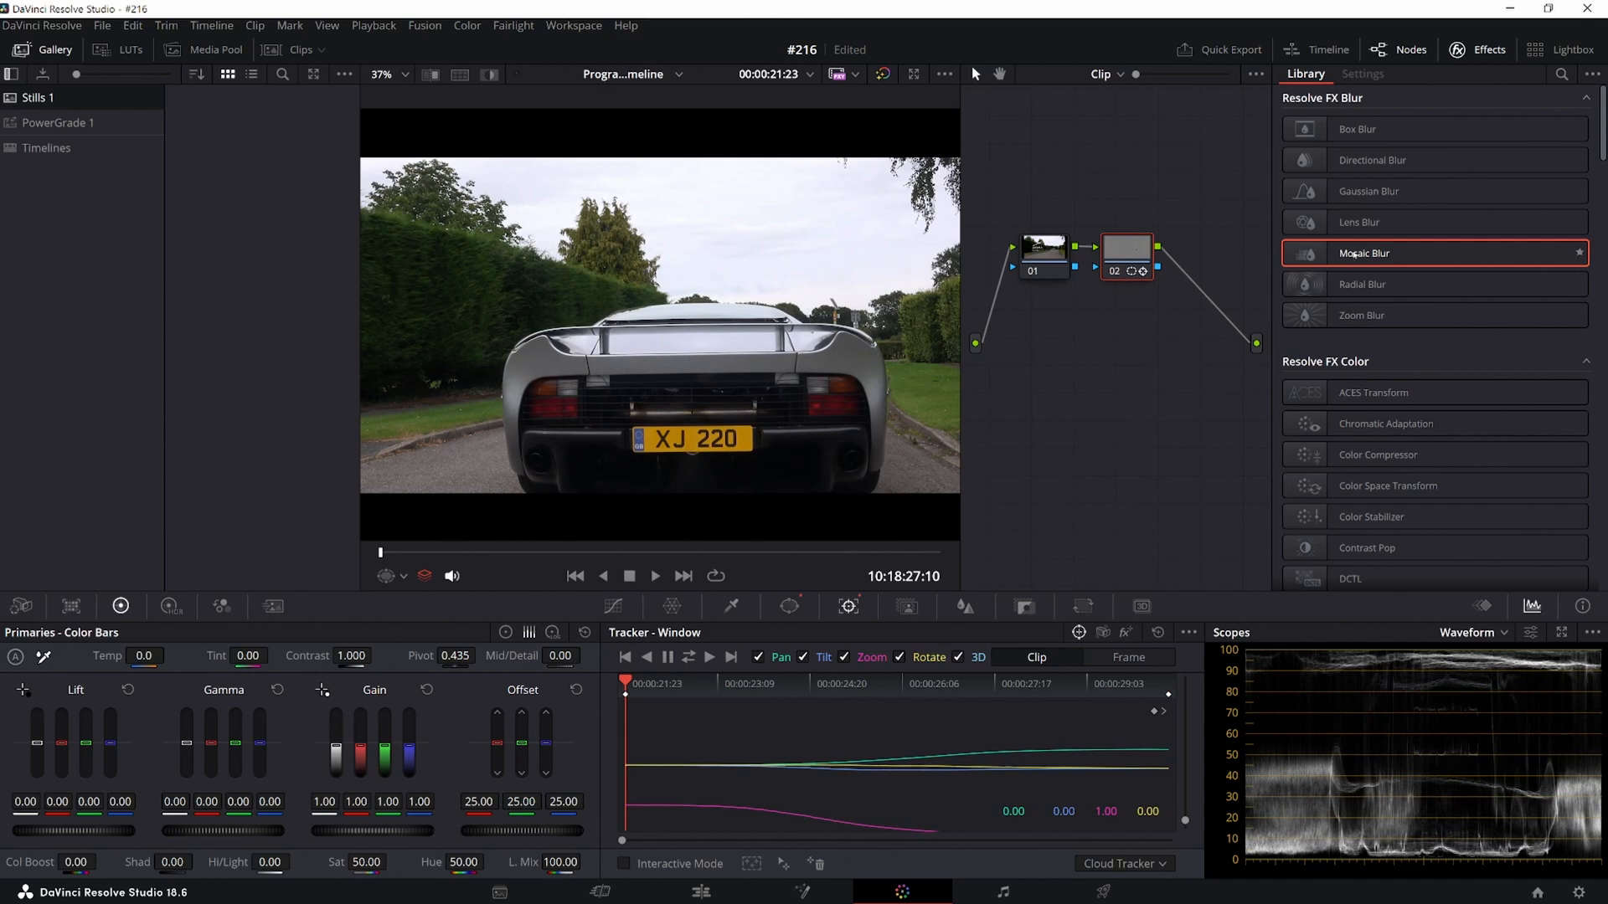
{"action": "left_click_drag", "start_coordinate": [1353, 254], "coordinate": [1131, 270]}
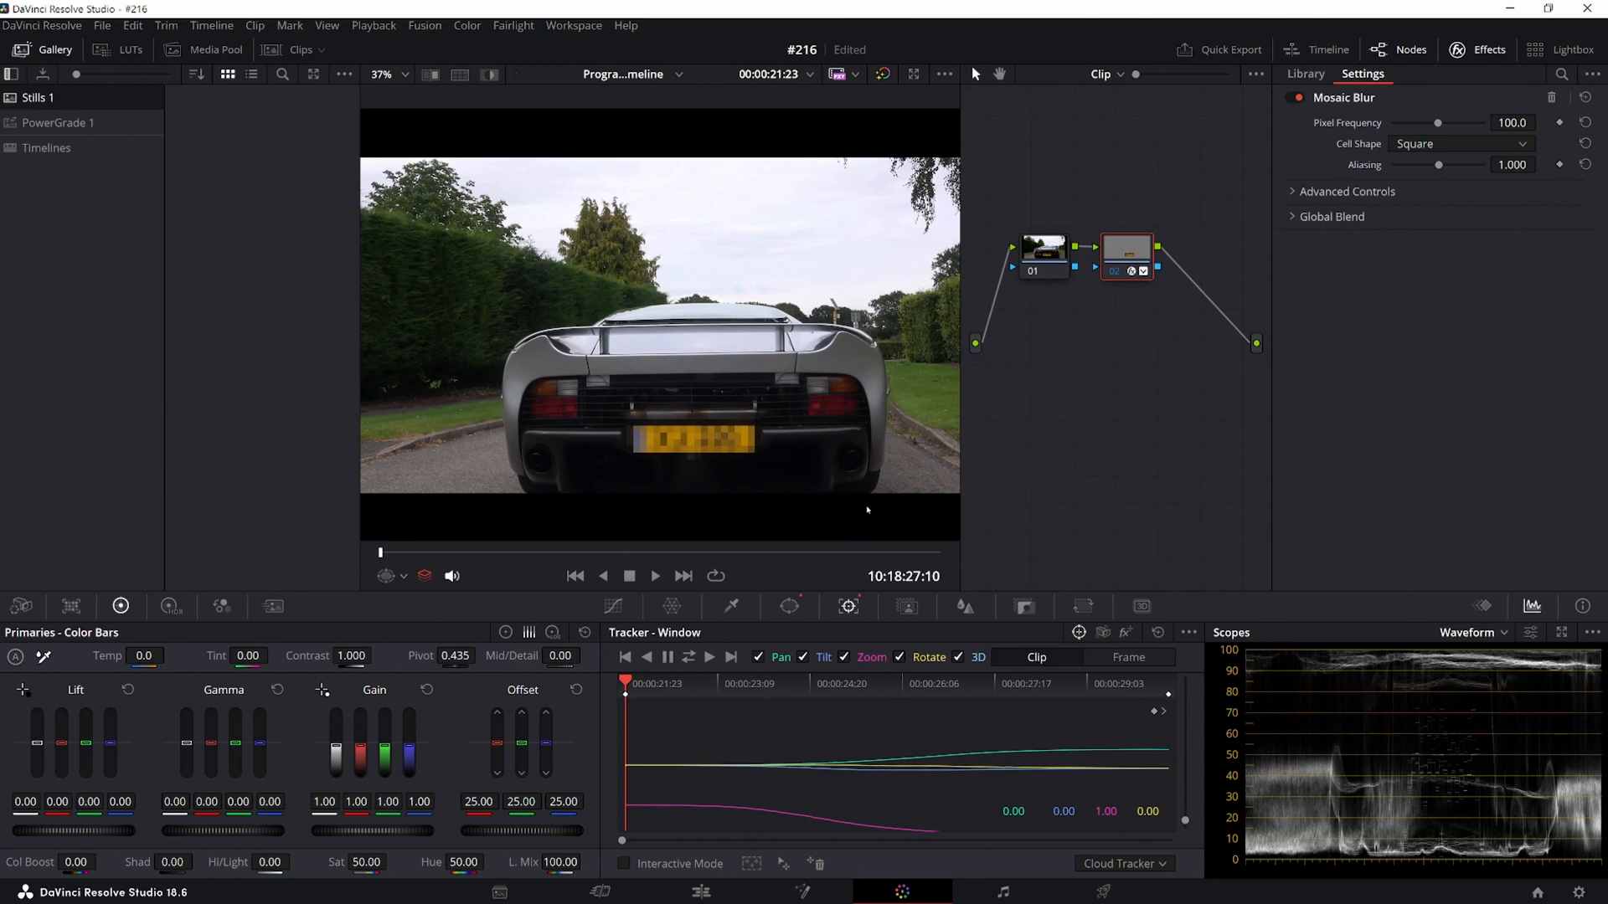
{"action": "mouse_move", "coordinate": [381, 555]}
{"action": "left_mouse_down"}
{"action": "mouse_move", "coordinate": [654, 560]}
{"action": "mouse_move", "coordinate": [757, 578]}
{"action": "mouse_move", "coordinate": [802, 611]}
{"action": "mouse_move", "coordinate": [824, 600]}
{"action": "mouse_move", "coordinate": [528, 552]}
{"action": "mouse_move", "coordinate": [374, 549]}
{"action": "left_mouse_up"}
{"action": "left_click", "coordinate": [1559, 124]}
{"action": "left_click_drag", "start_coordinate": [381, 556], "coordinate": [946, 560]}
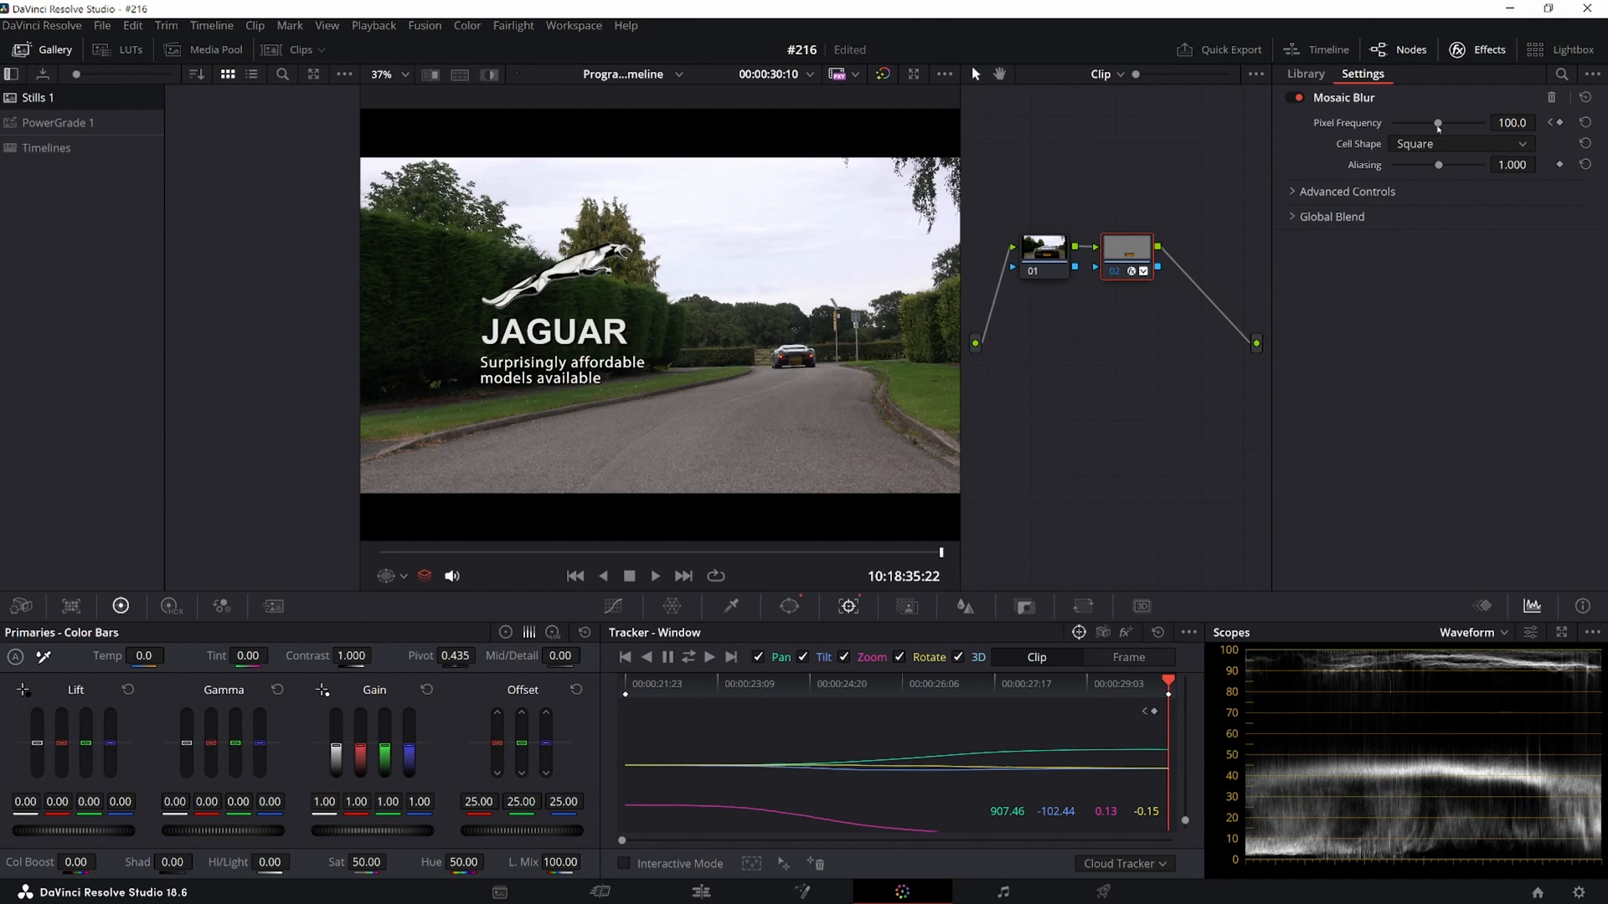
{"action": "left_click_drag", "start_coordinate": [1438, 124], "coordinate": [1490, 131]}
Check the blurred number plate at the start and end of the clip, and play it full screen from the beginning.
{"action": "left_click", "coordinate": [383, 554]}
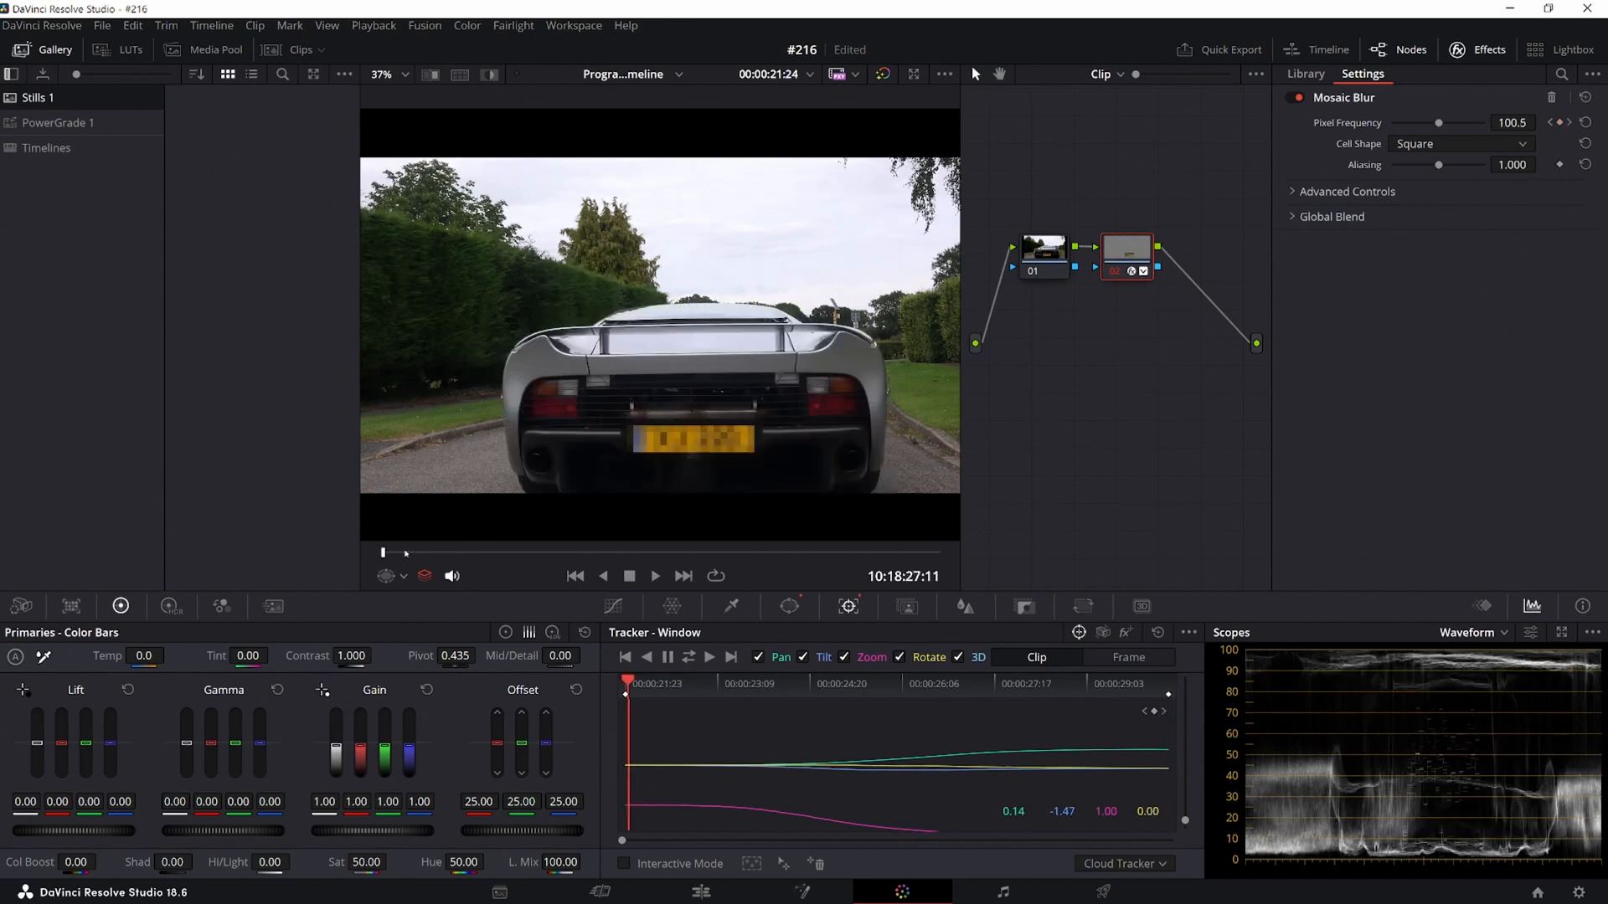
{"action": "left_click", "coordinate": [941, 553]}
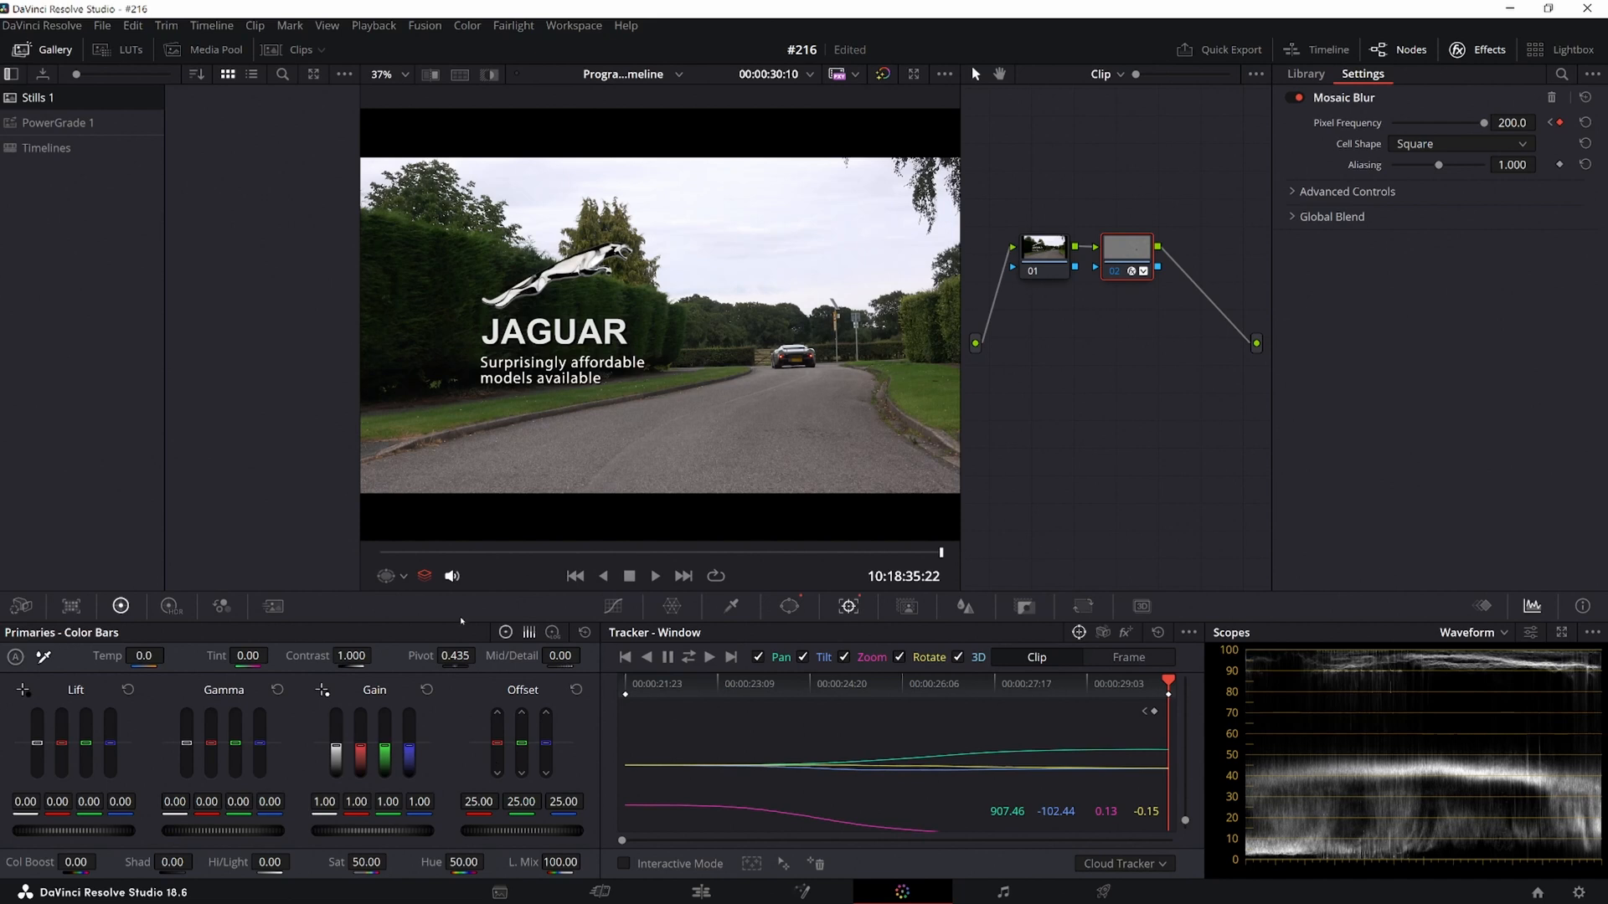
{"action": "left_click", "coordinate": [383, 554]}
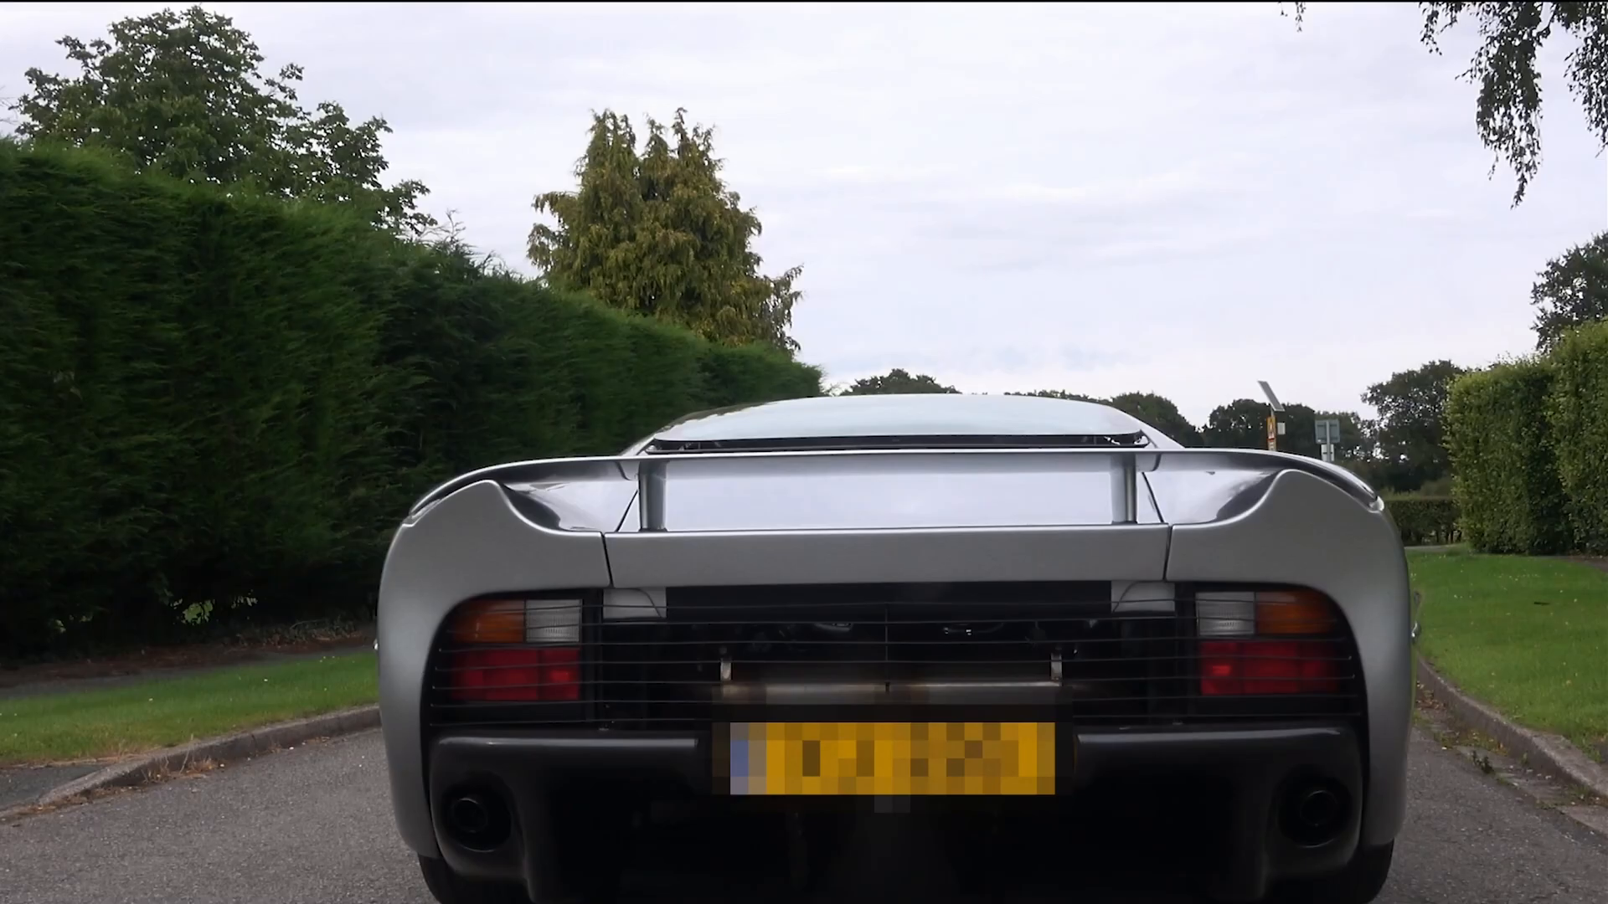
{"action": "mouse_move", "coordinate": [799, 829]}
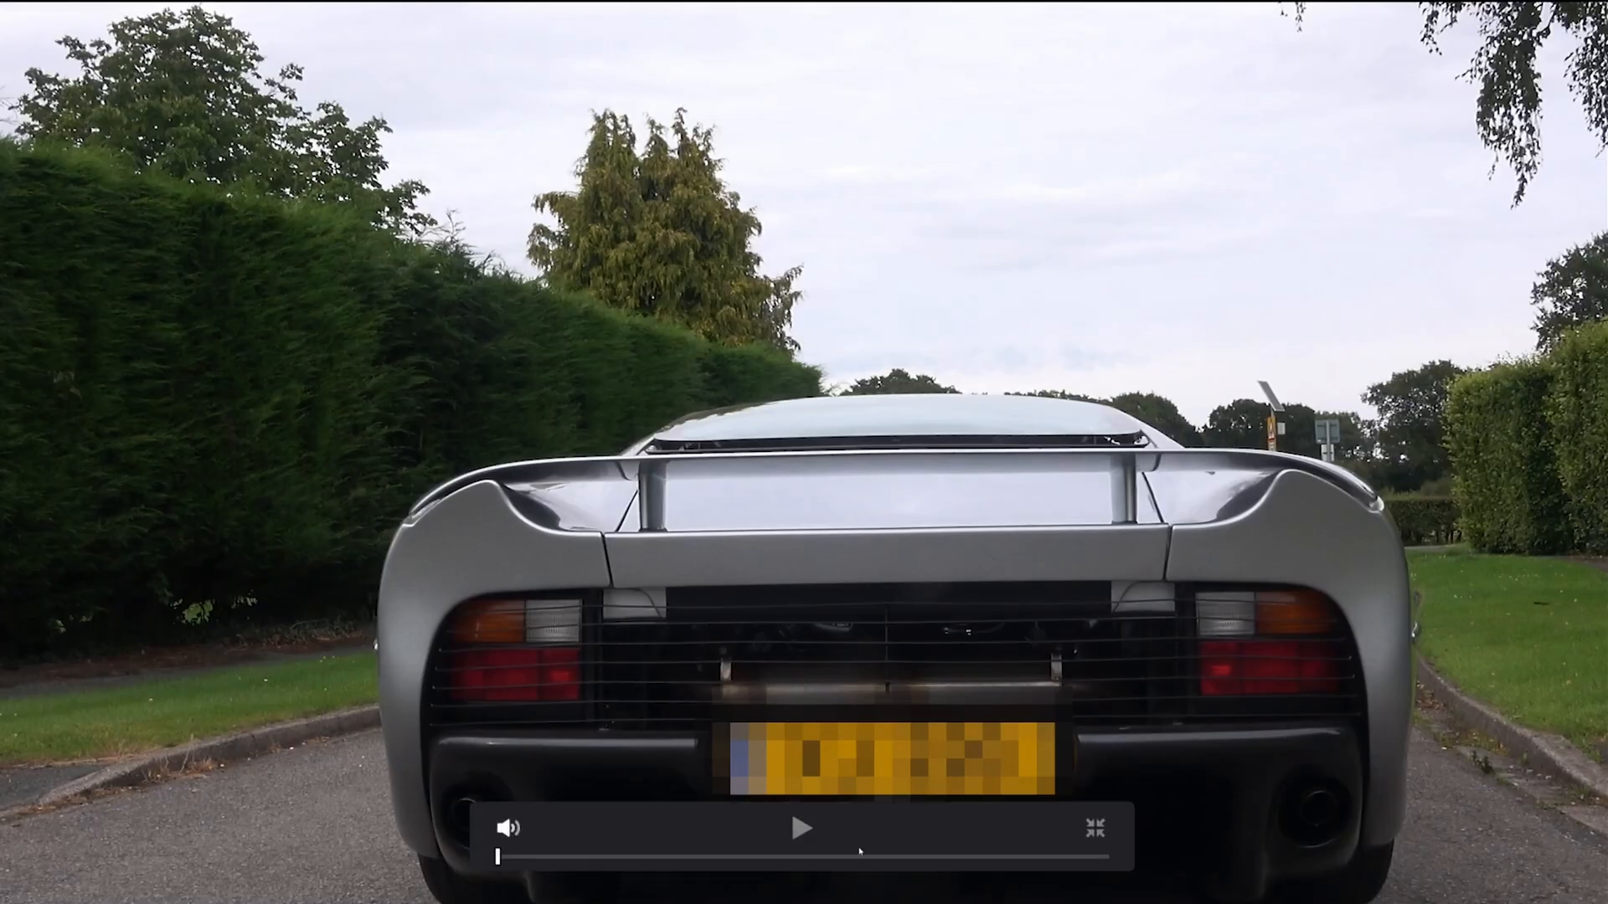
{"action": "left_click", "coordinate": [797, 829]}
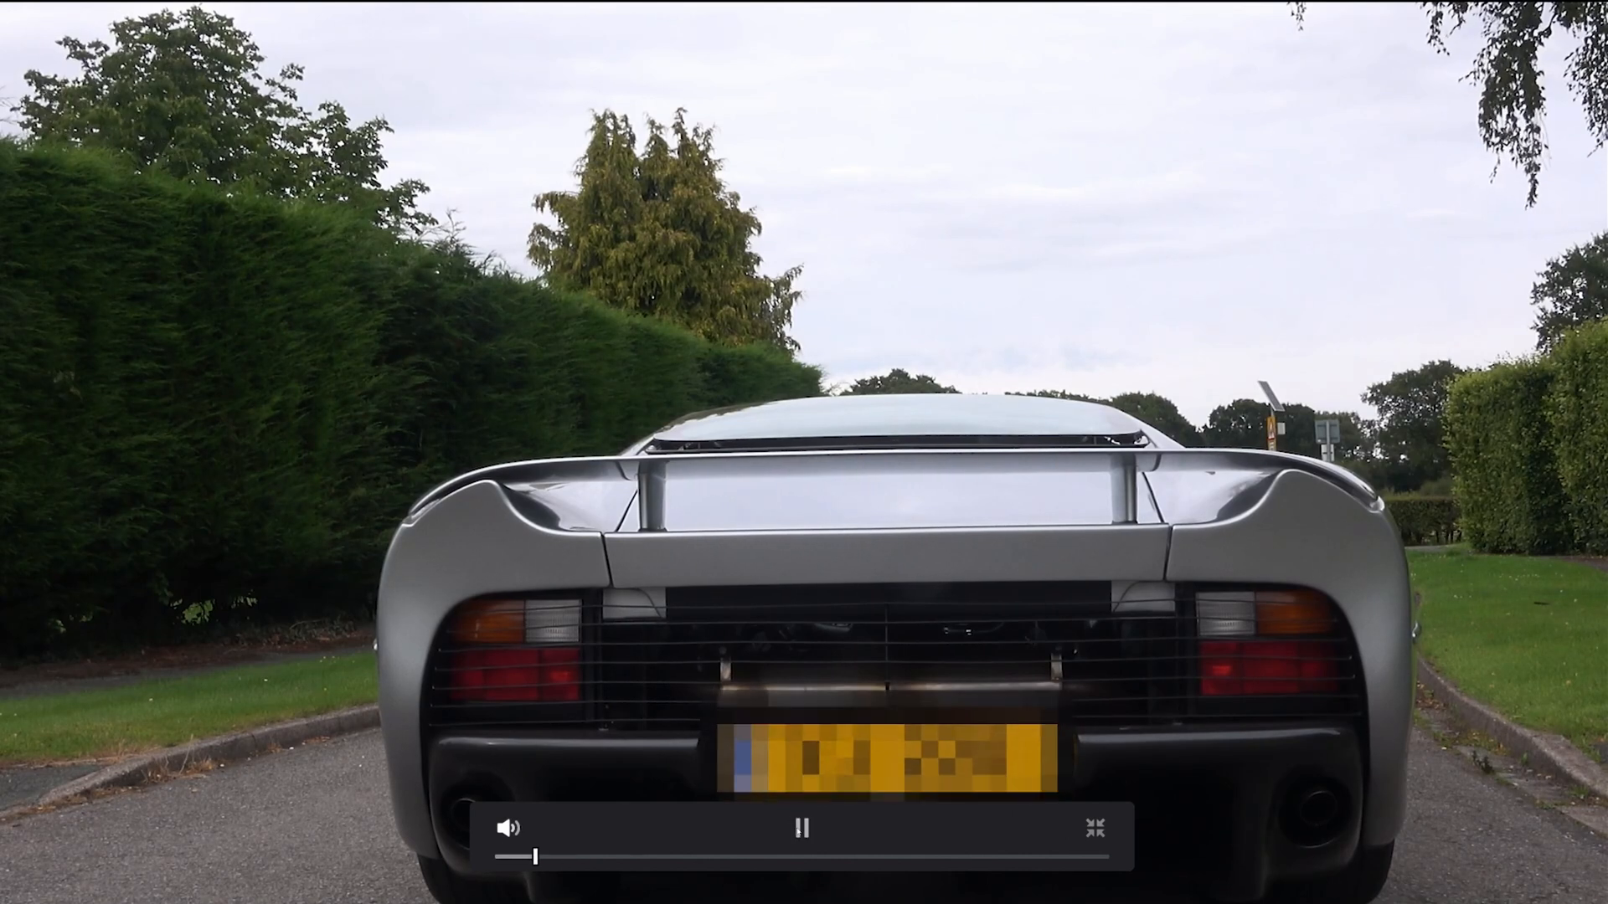